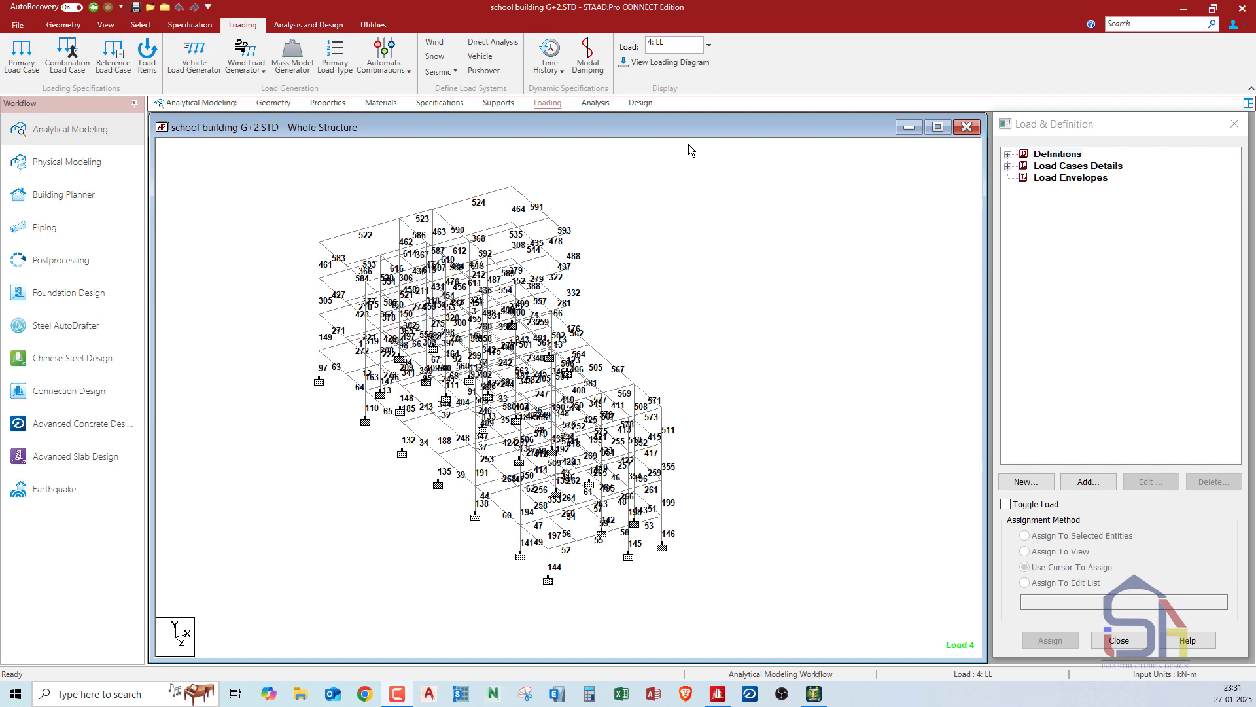
# - Switch to STAAD.Pro V8i, decline the auto save, and examine the code types available for a new seismic definition
pyautogui.click(814, 694)
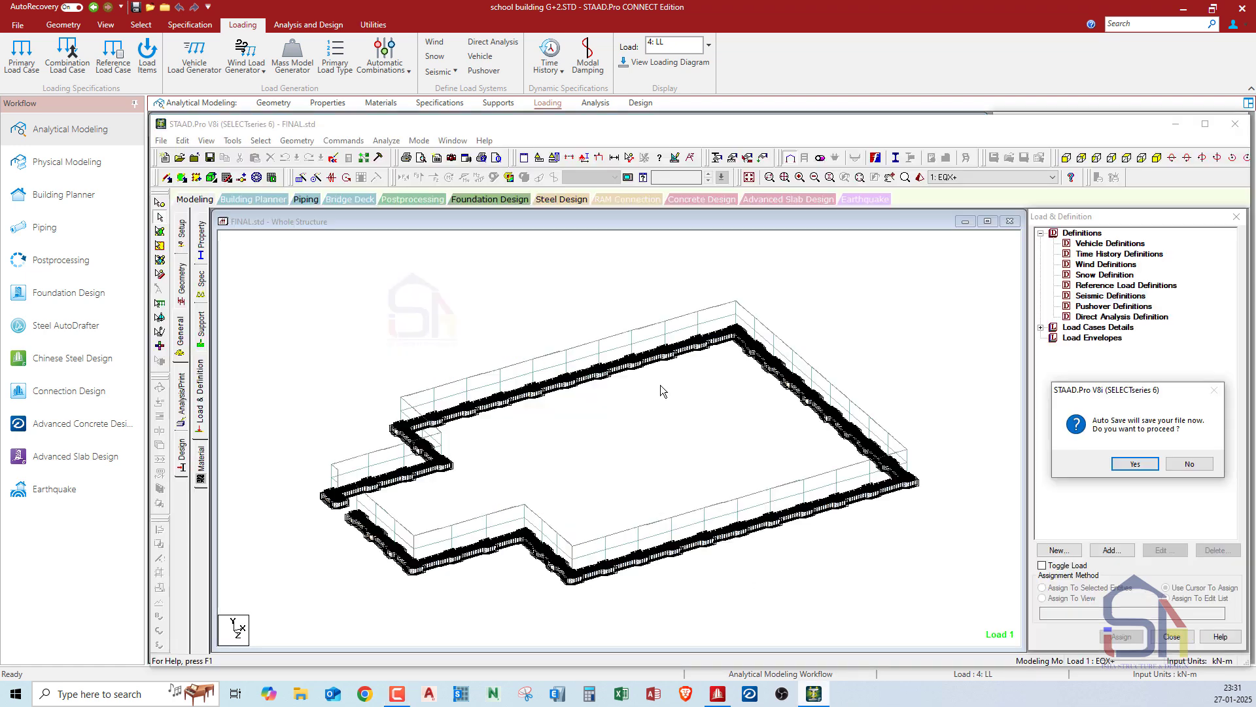
pyautogui.click(1190, 463)
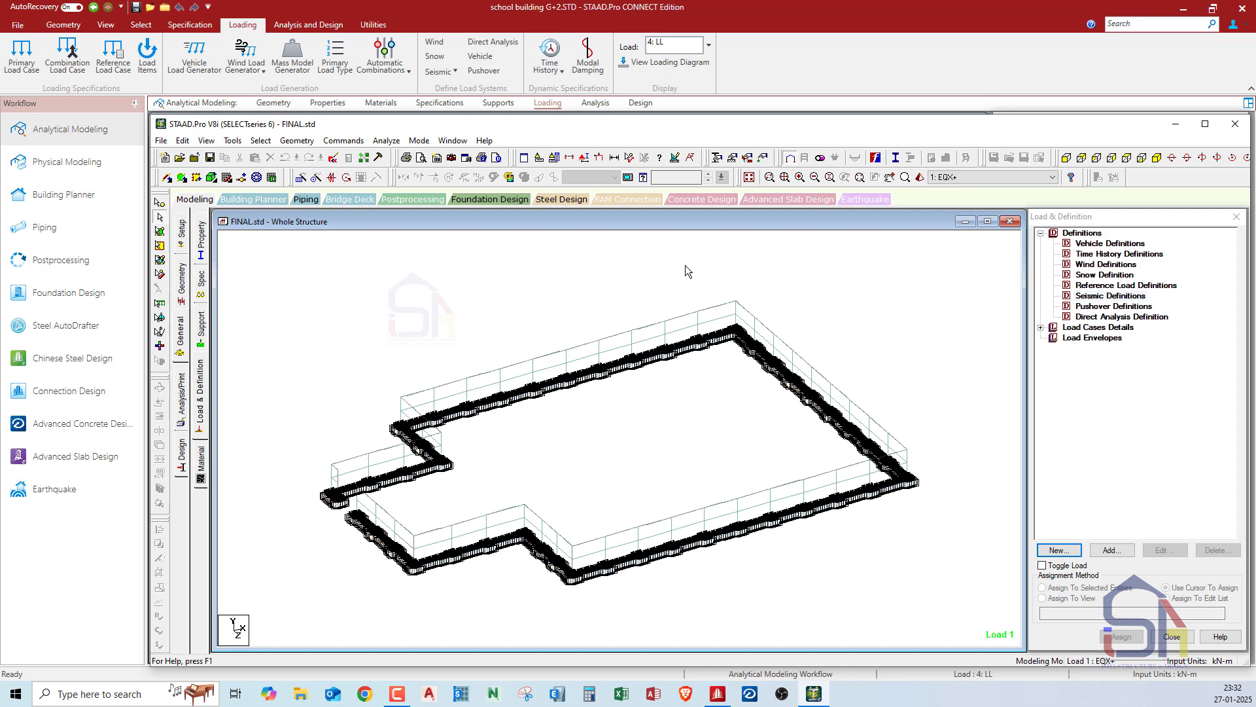
pyautogui.click(1094, 302)
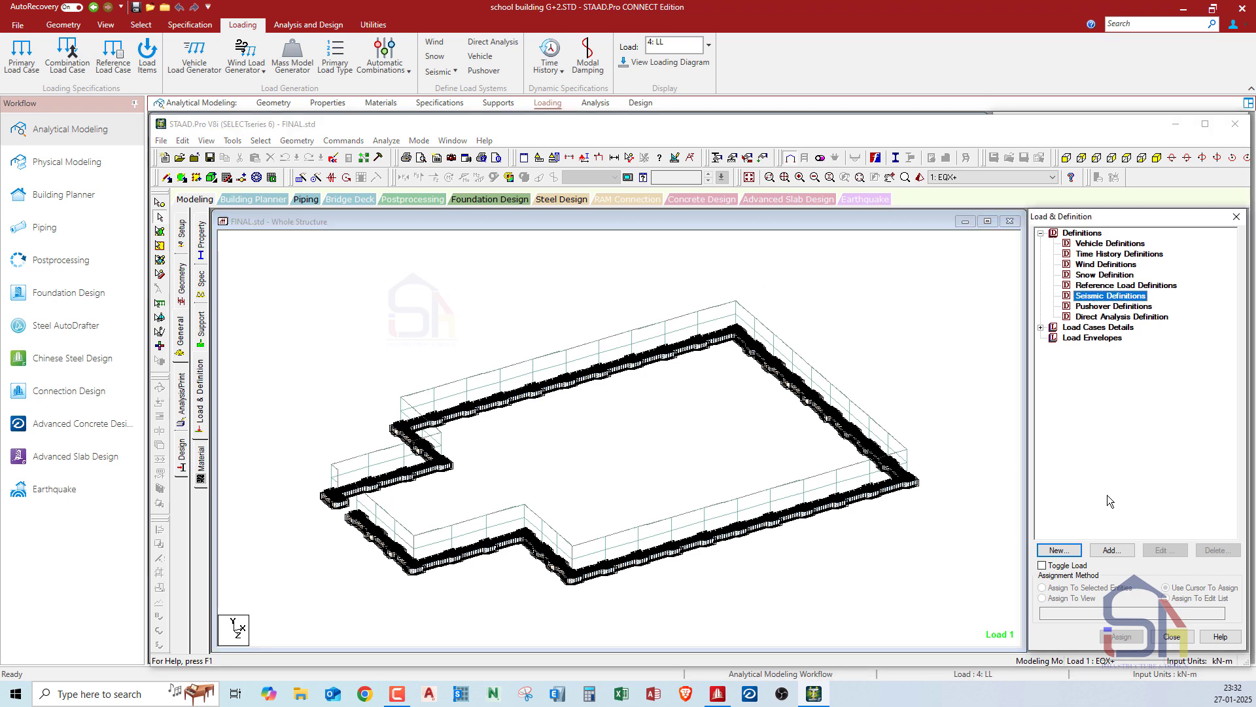
pyautogui.click(1058, 549)
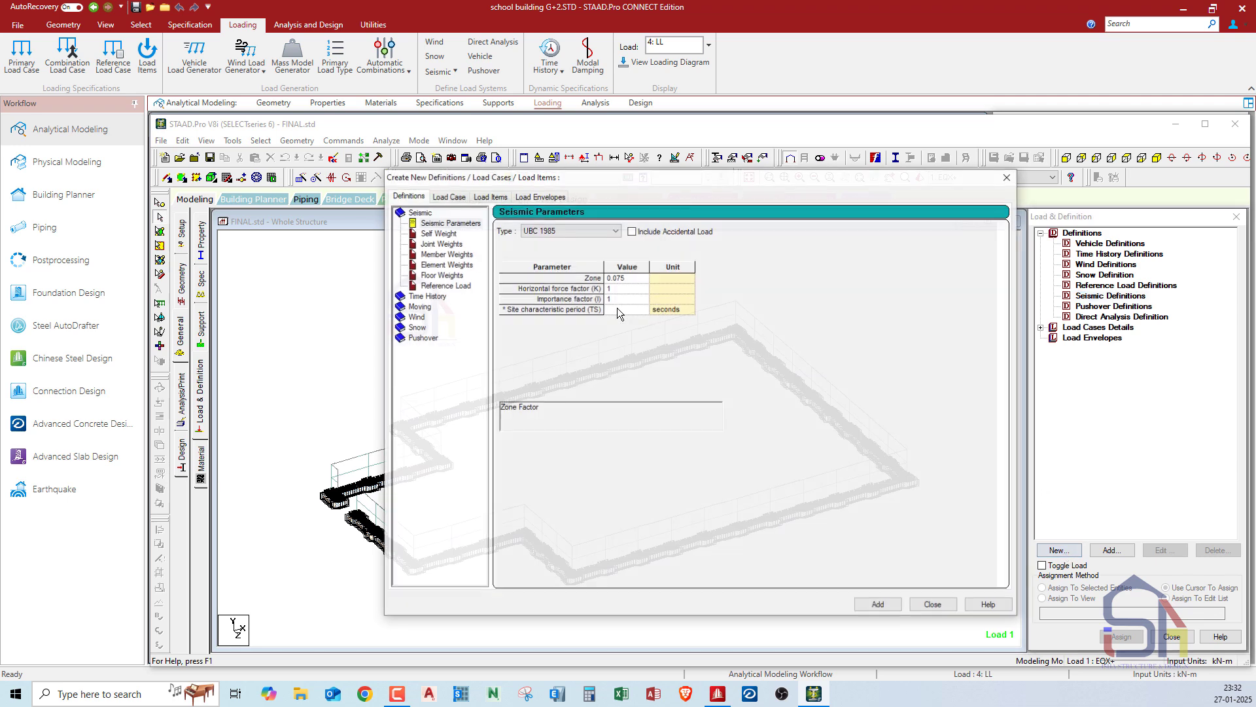
pyautogui.click(589, 230)
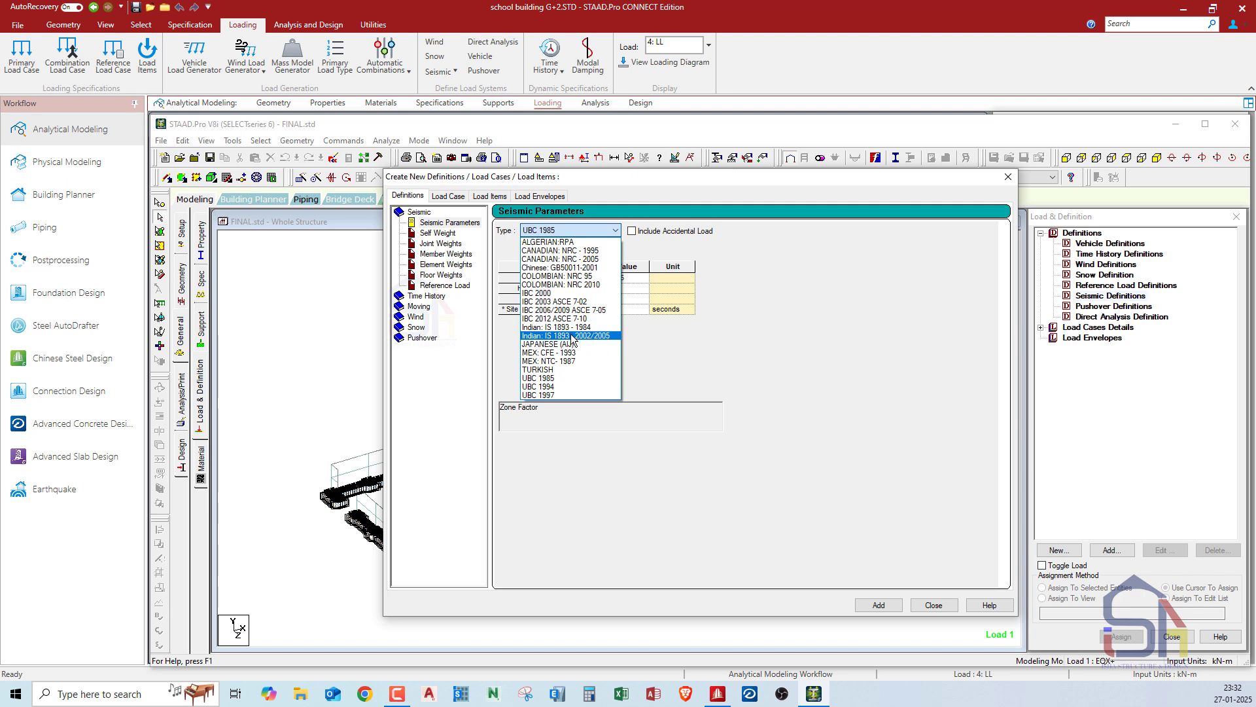
pyautogui.click(1008, 178)
pyautogui.click(1008, 179)
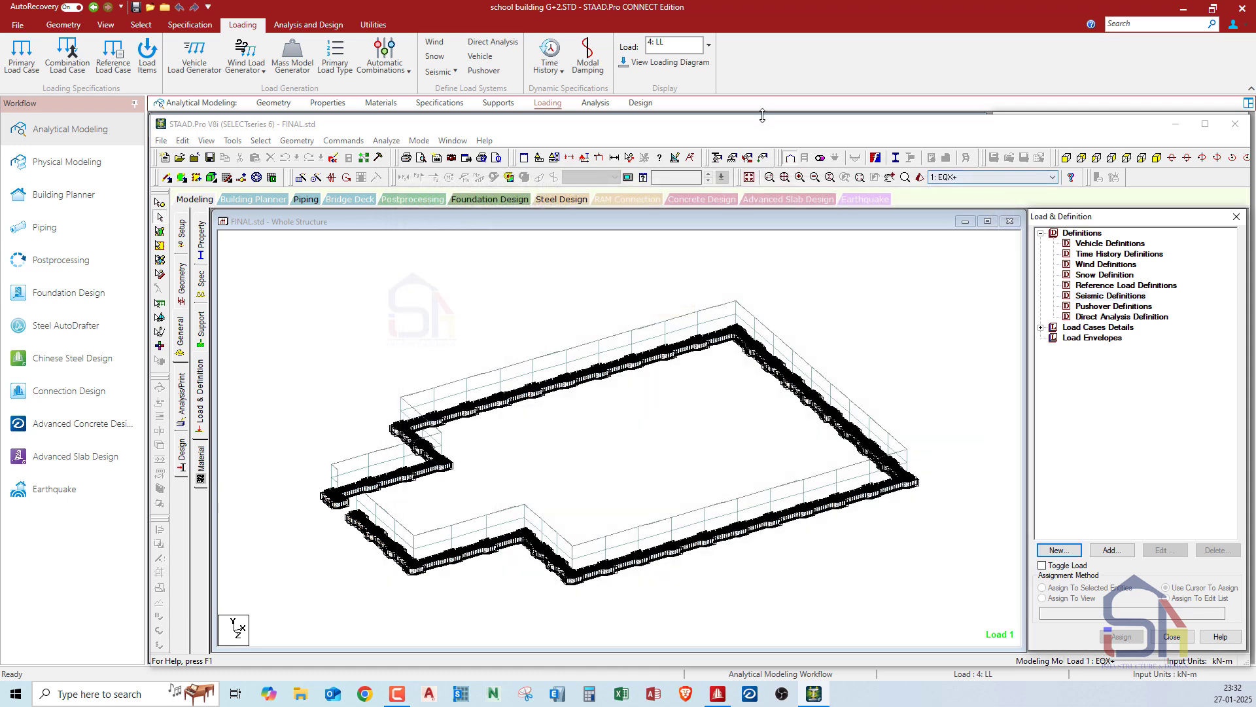
# - Switch to STAAD.Pro CONNECT Edition and examine the code types for a new seismic definition and the Wind Load Generator options
pyautogui.click(759, 10)
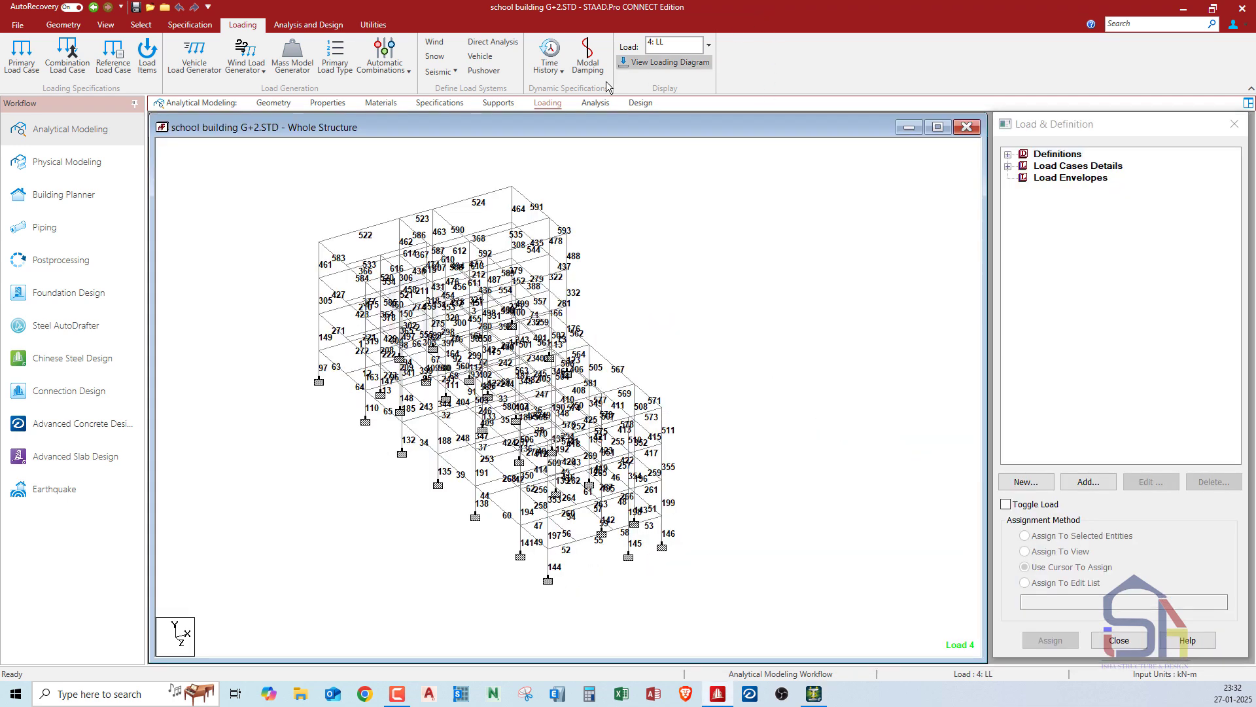
pyautogui.click(1023, 156)
pyautogui.click(1009, 154)
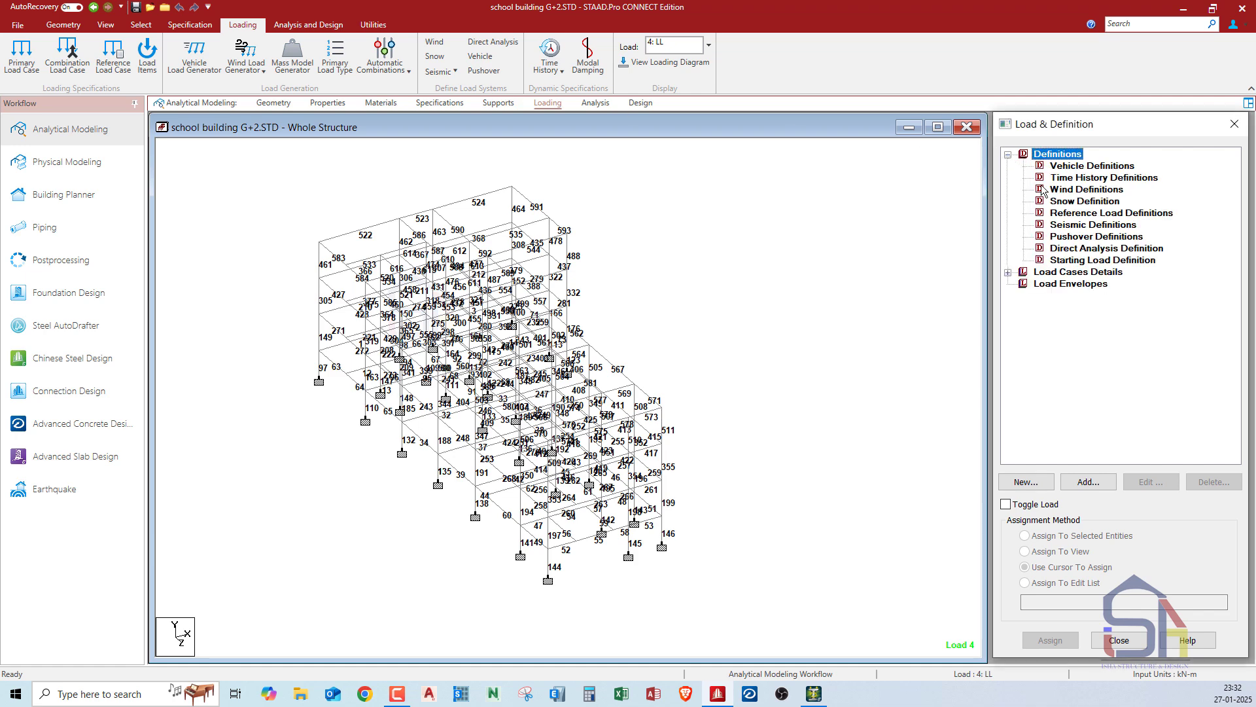
pyautogui.click(1068, 229)
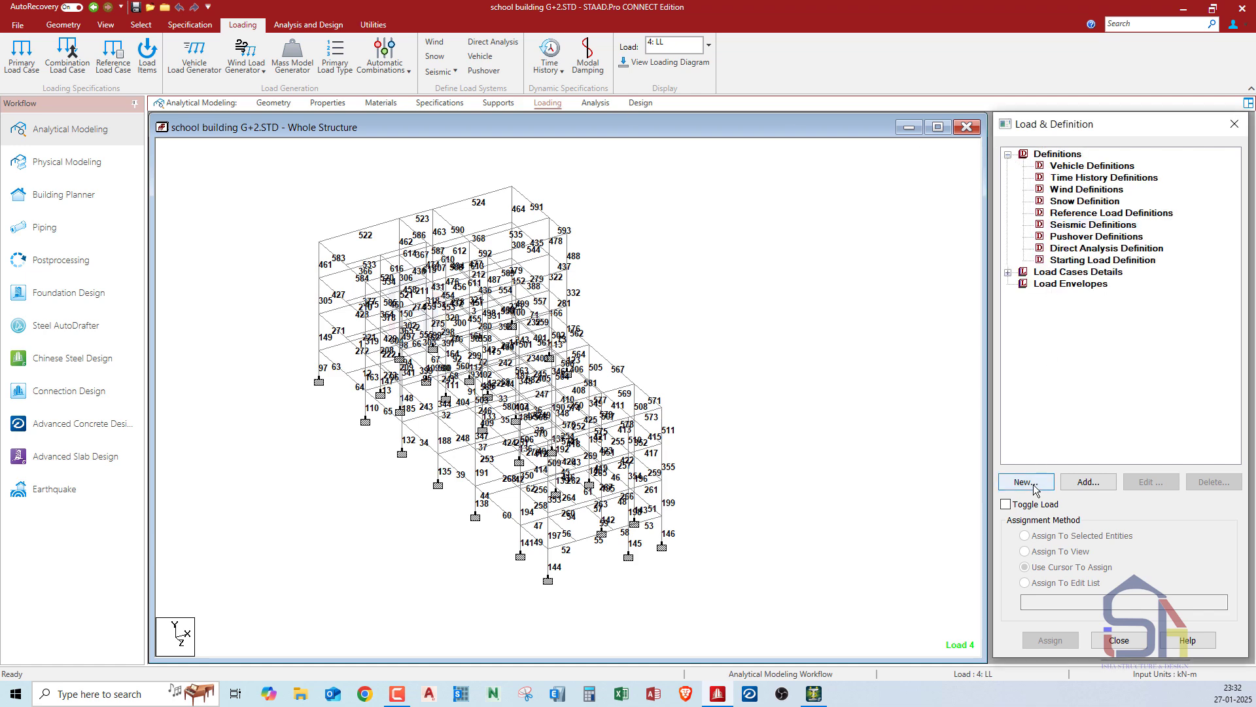
pyautogui.click(1025, 482)
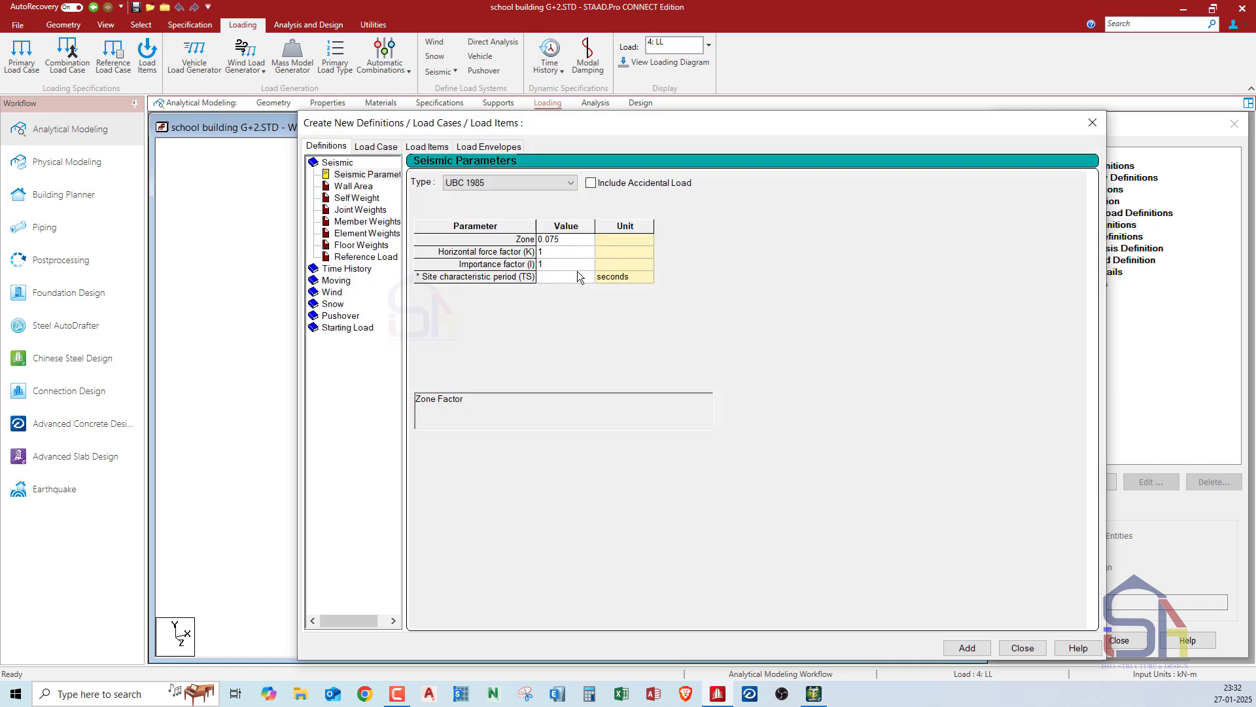
pyautogui.click(492, 183)
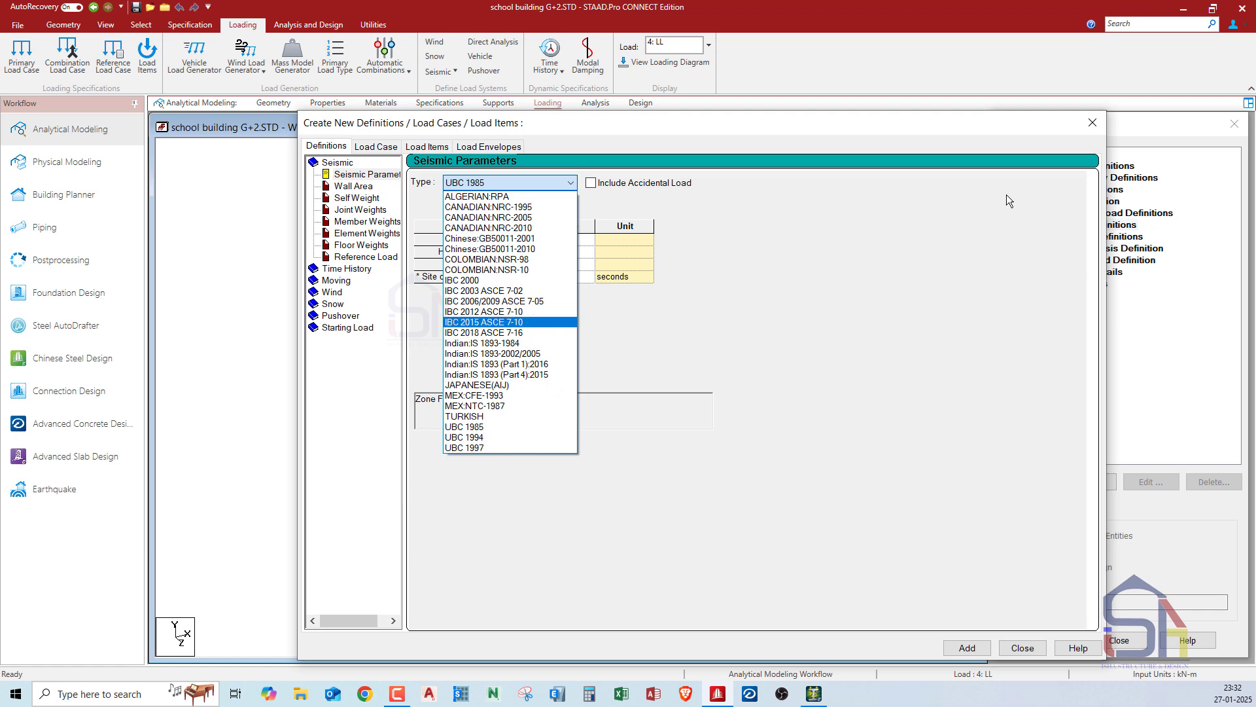
pyautogui.click(1091, 127)
pyautogui.click(1092, 127)
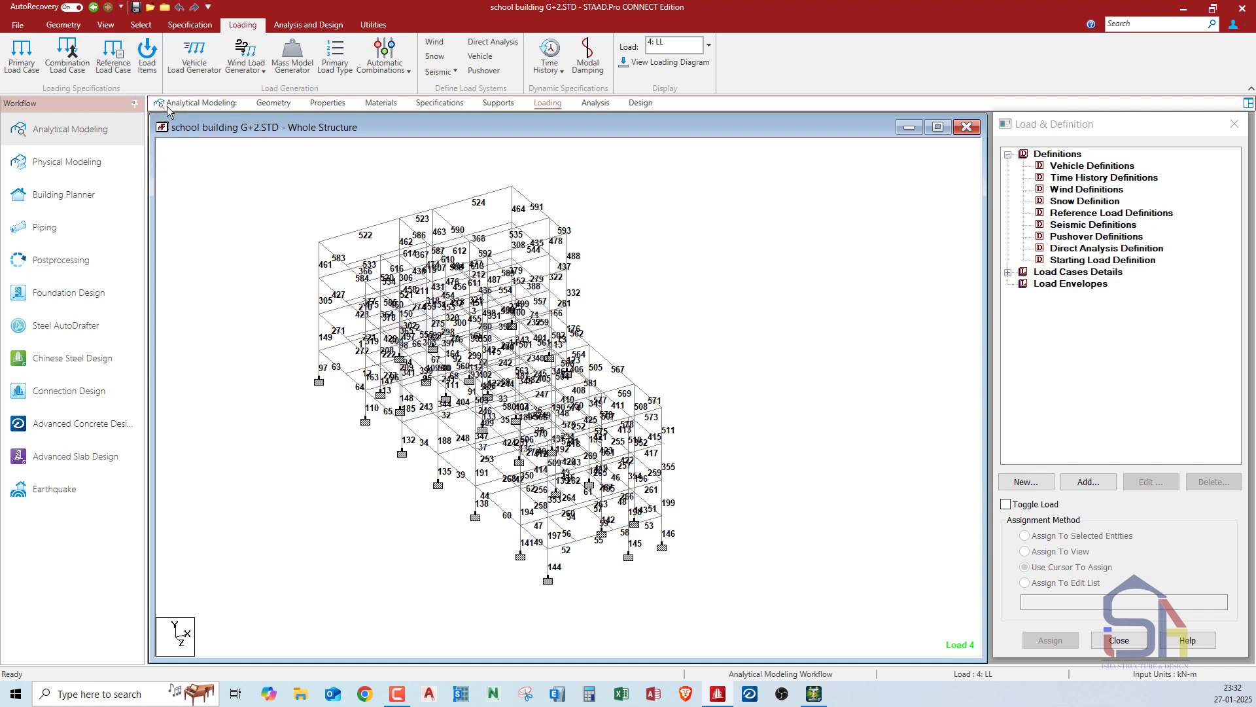
pyautogui.click(257, 76)
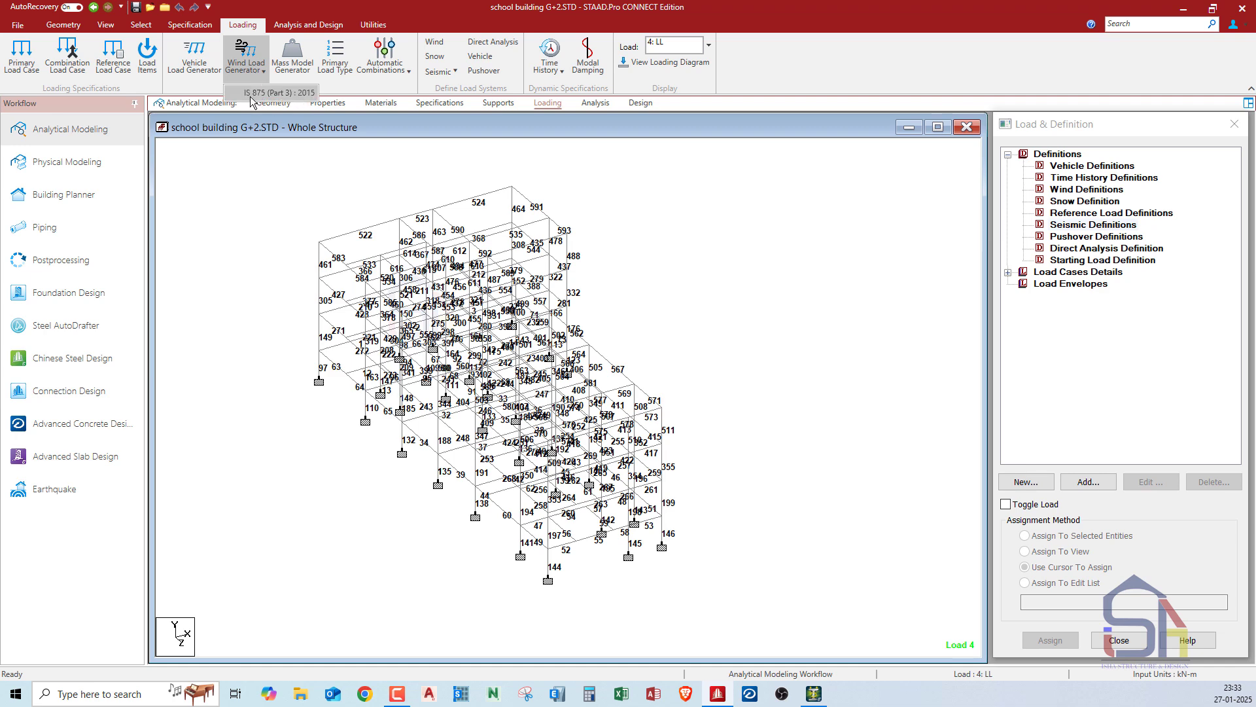
pyautogui.click(268, 265)
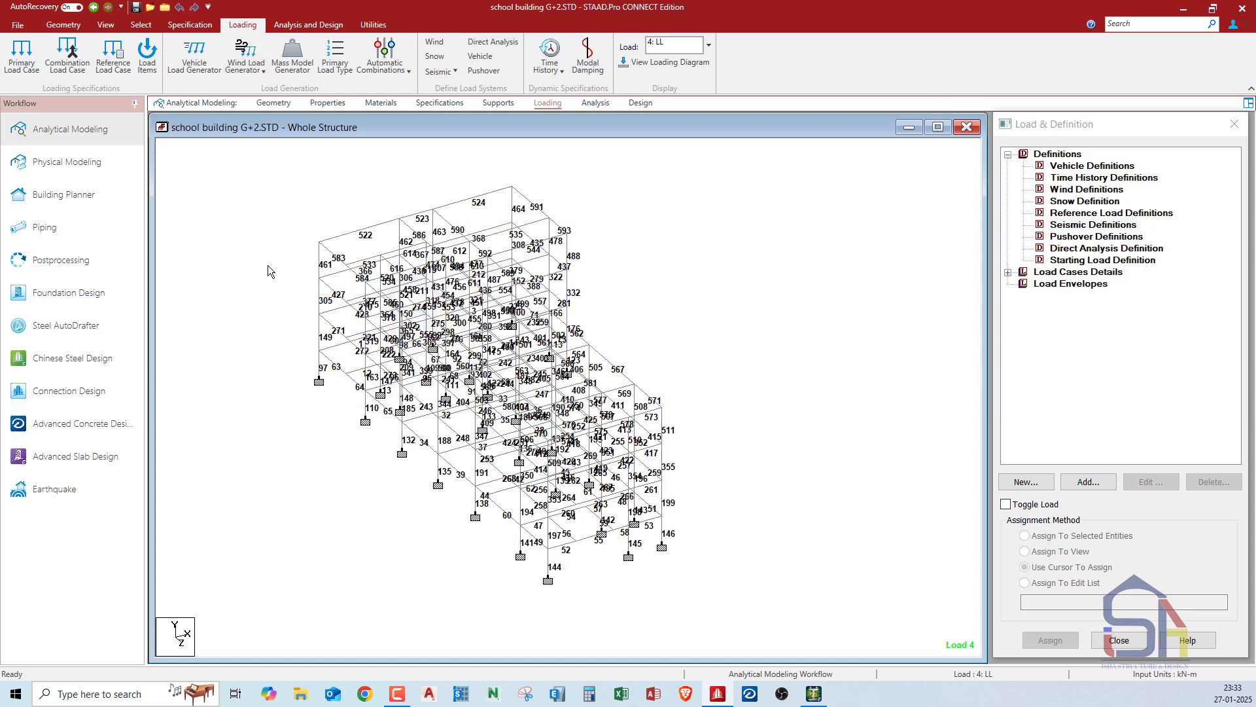
# - Return to STAAD.Pro V8i and review its seismic definition categories and code types again, closing the dialog without adding anything
pyautogui.click(814, 693)
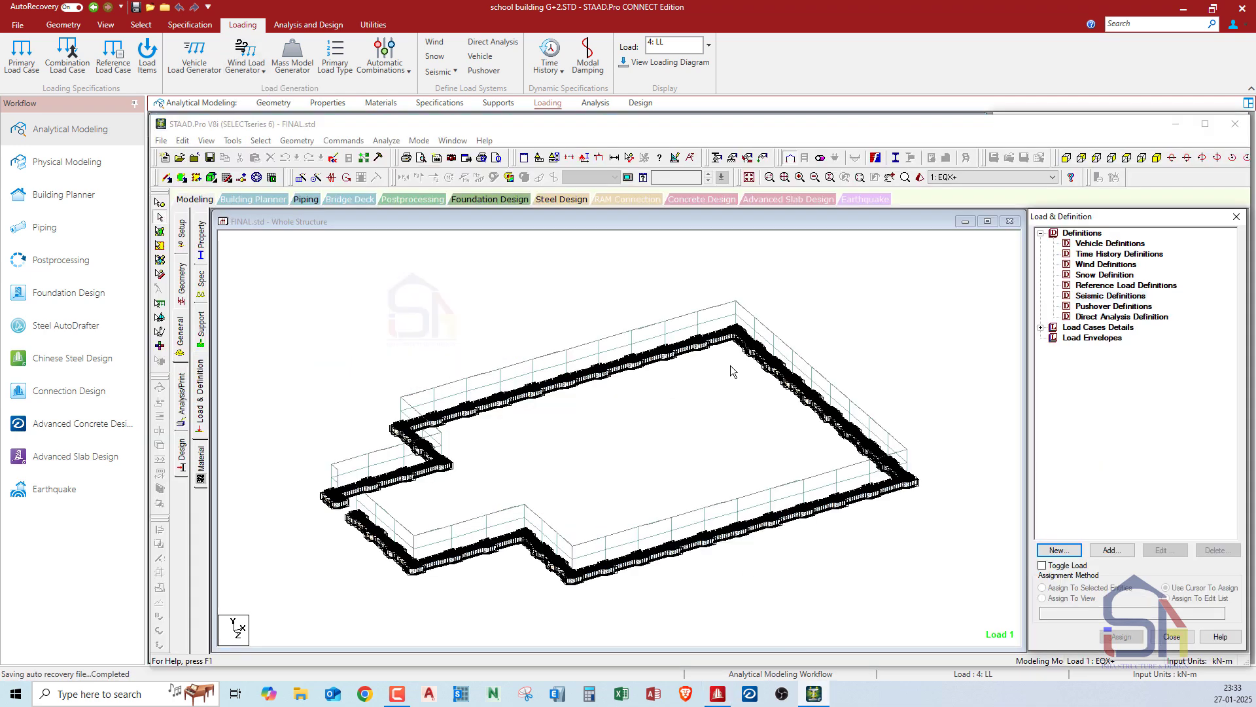
pyautogui.click(1096, 265)
pyautogui.click(1060, 550)
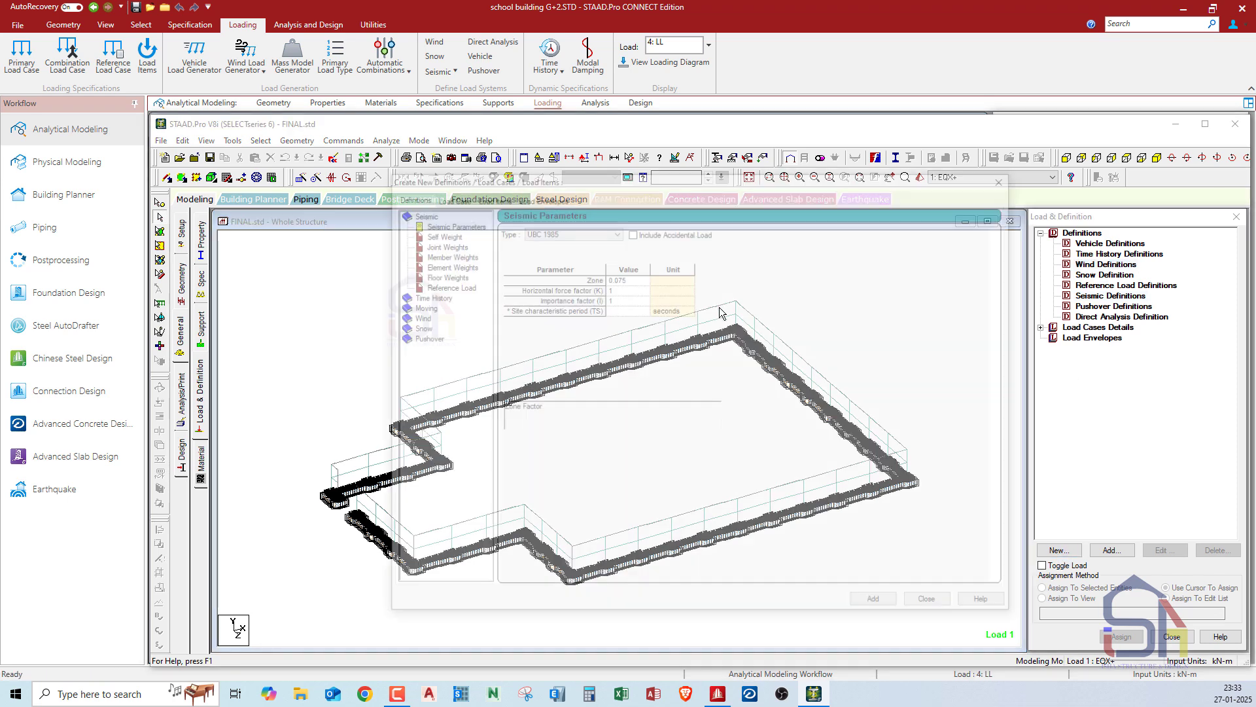
pyautogui.click(566, 230)
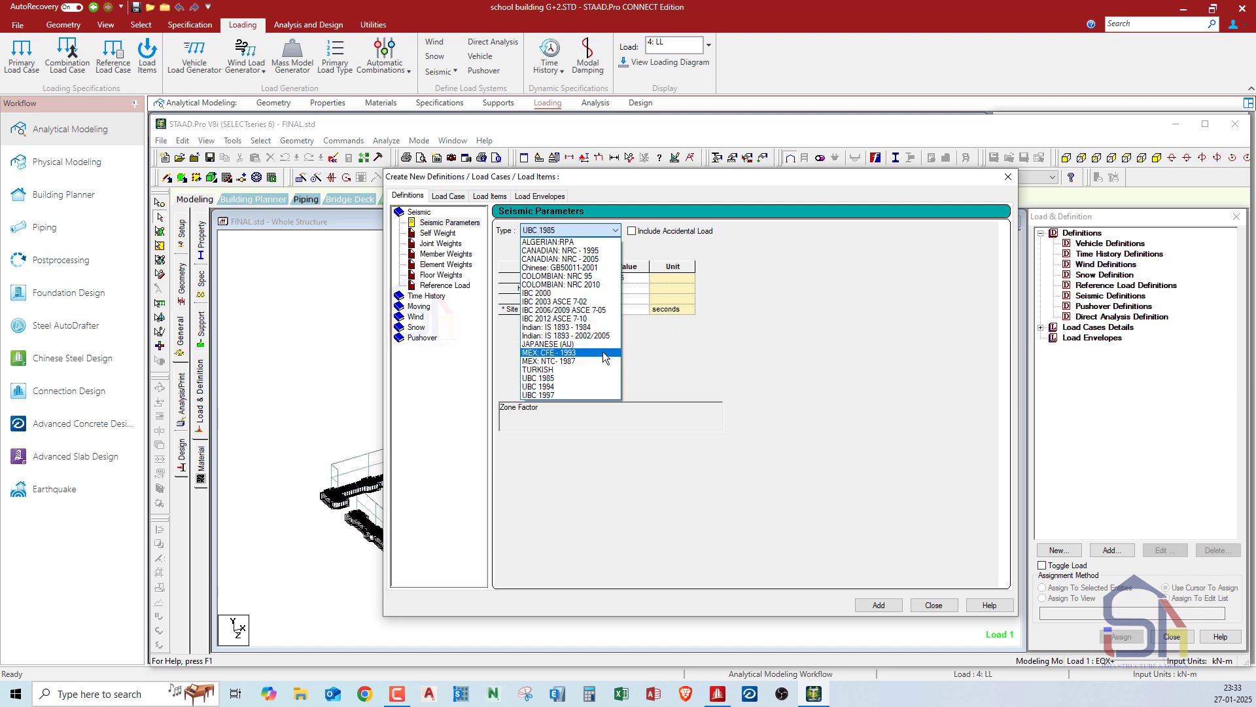
pyautogui.click(1007, 176)
pyautogui.click(1007, 177)
pyautogui.click(568, 288)
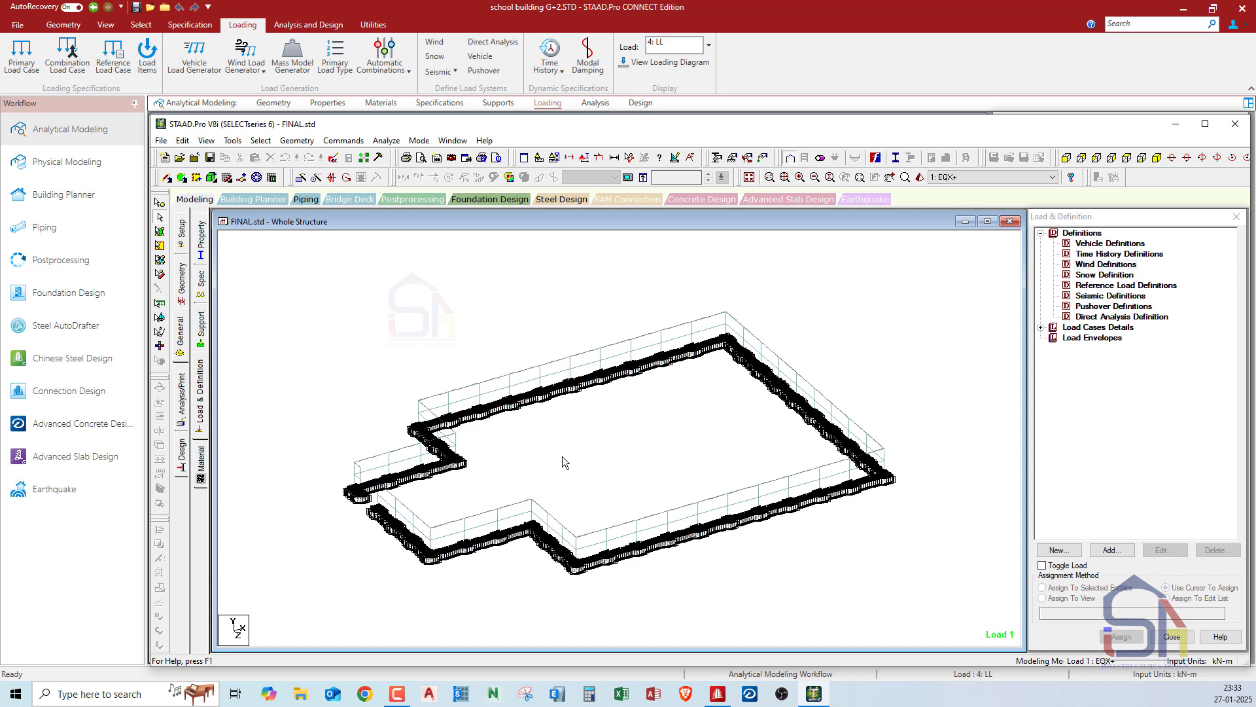
pyautogui.scroll(-1, 481, 346)
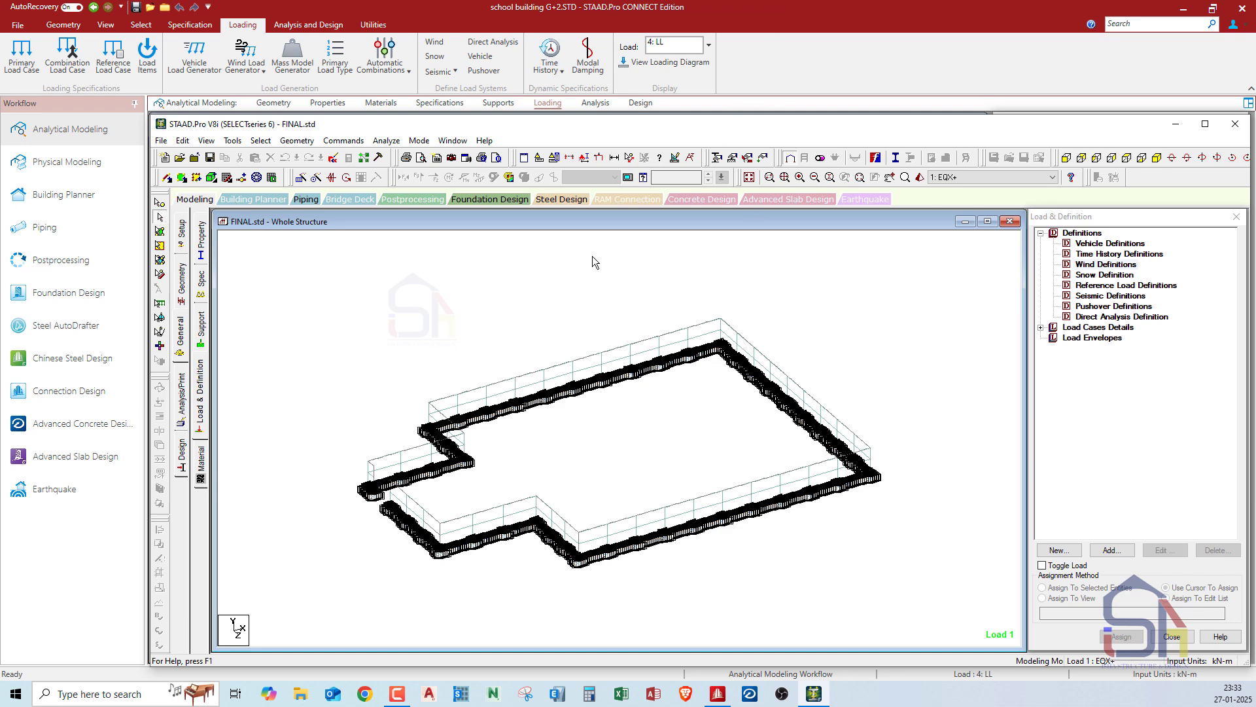
# - Switch back to STAAD.Pro CONNECT Edition and examine the IS 875 (Part 3) : 2015 wind load generation parameters
pyautogui.click(755, 7)
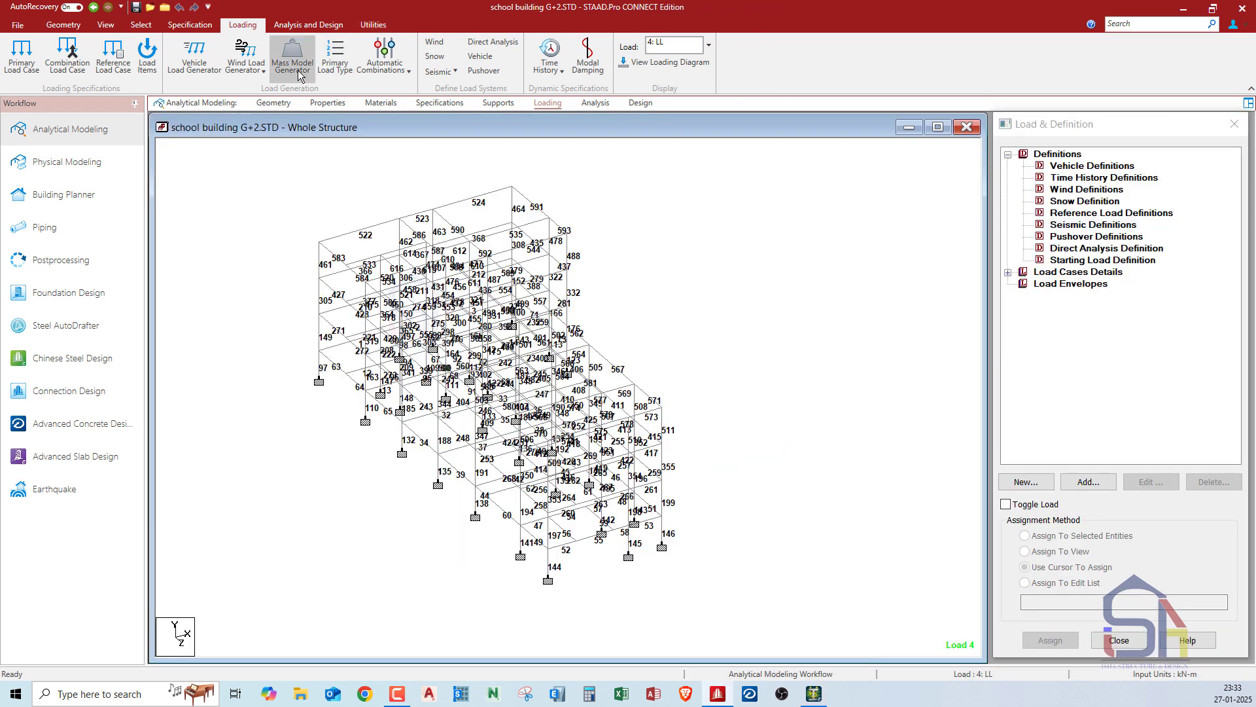
pyautogui.click(252, 72)
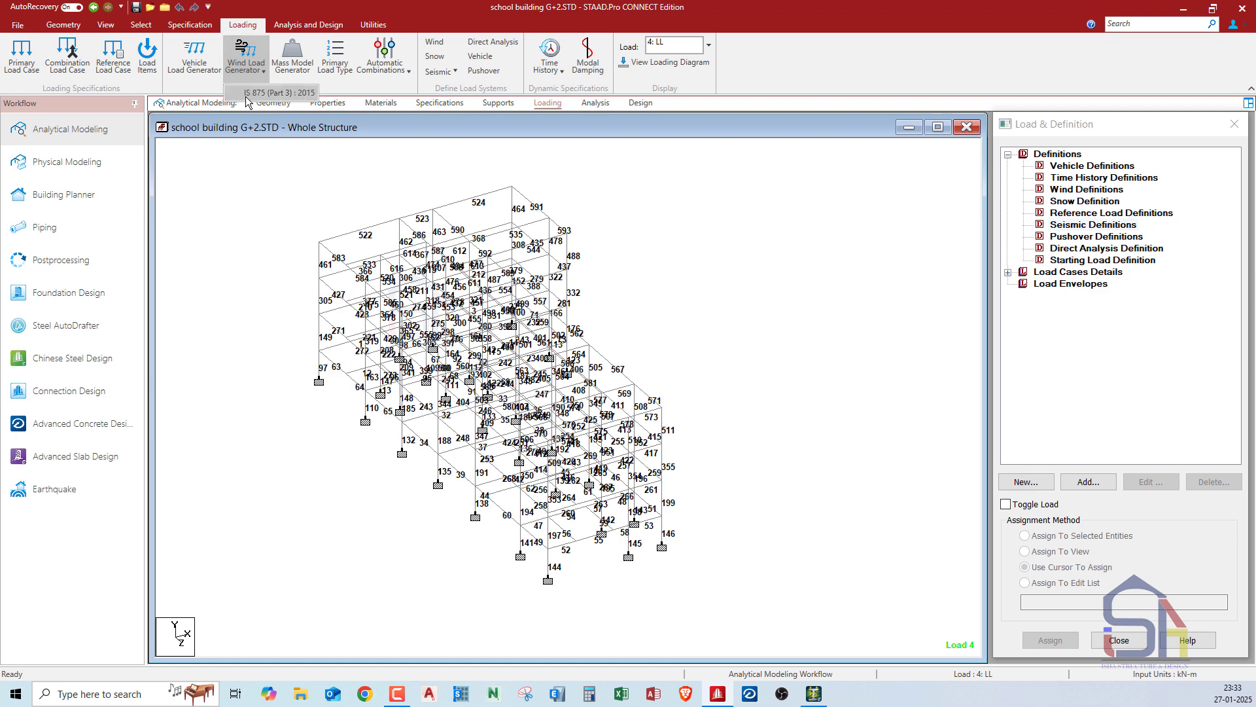
pyautogui.click(280, 92)
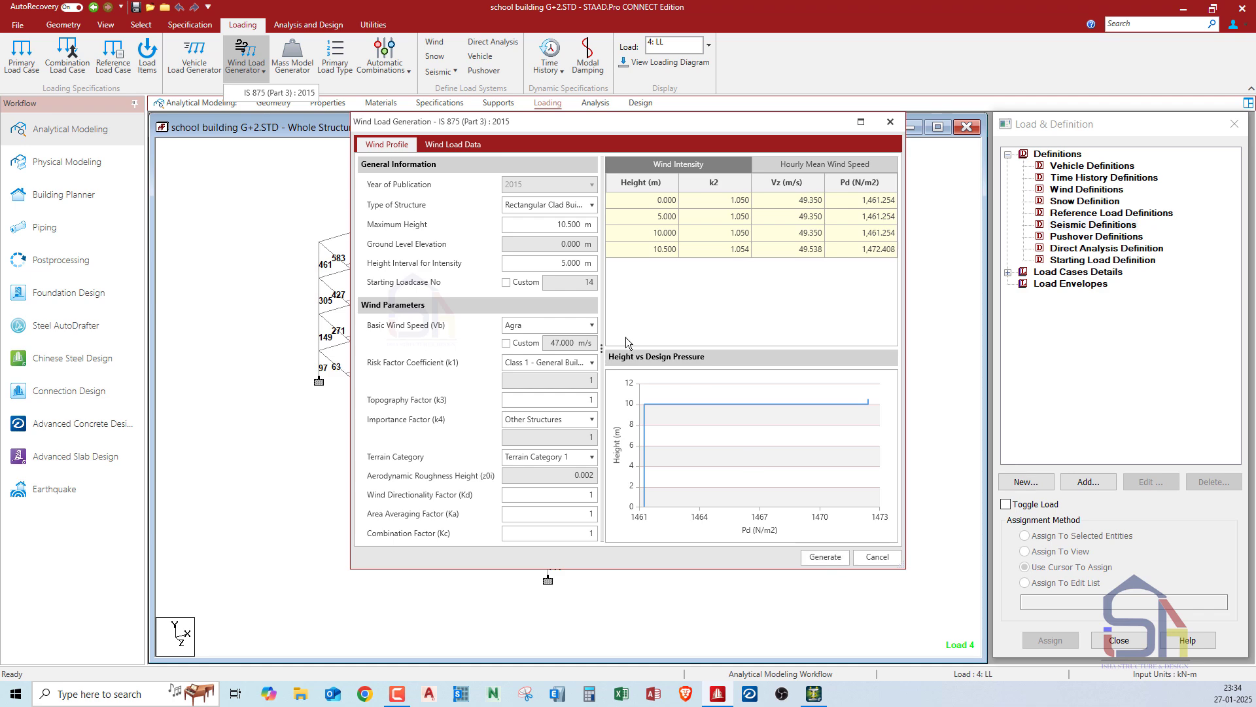
pyautogui.click(890, 122)
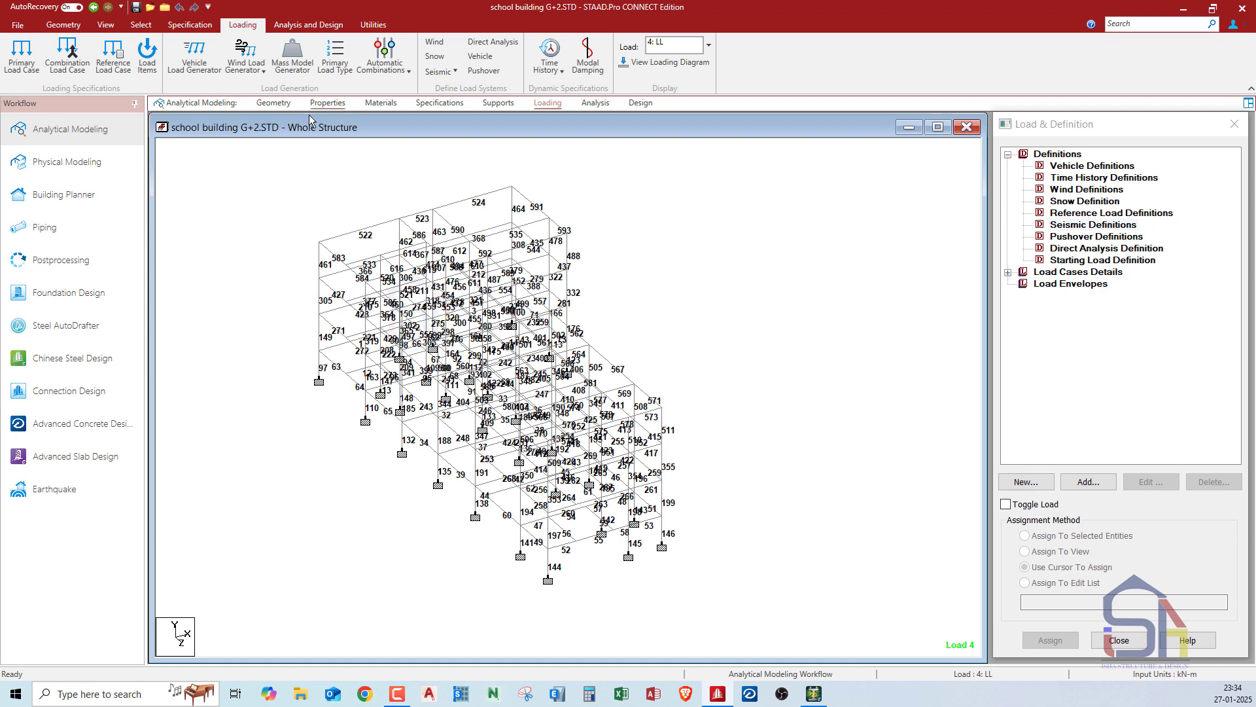
# - Inspect the primary load type definitions and the automatic combination rules manager, closing each without changes
pyautogui.click(335, 53)
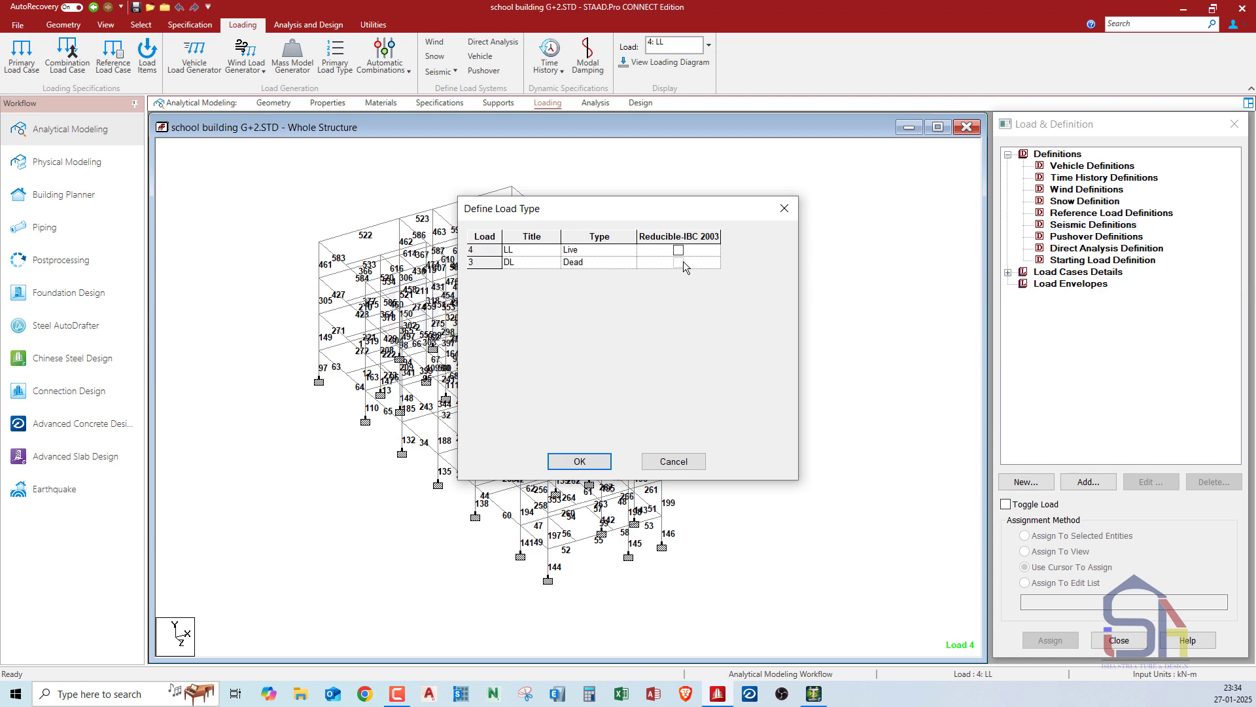
pyautogui.click(785, 209)
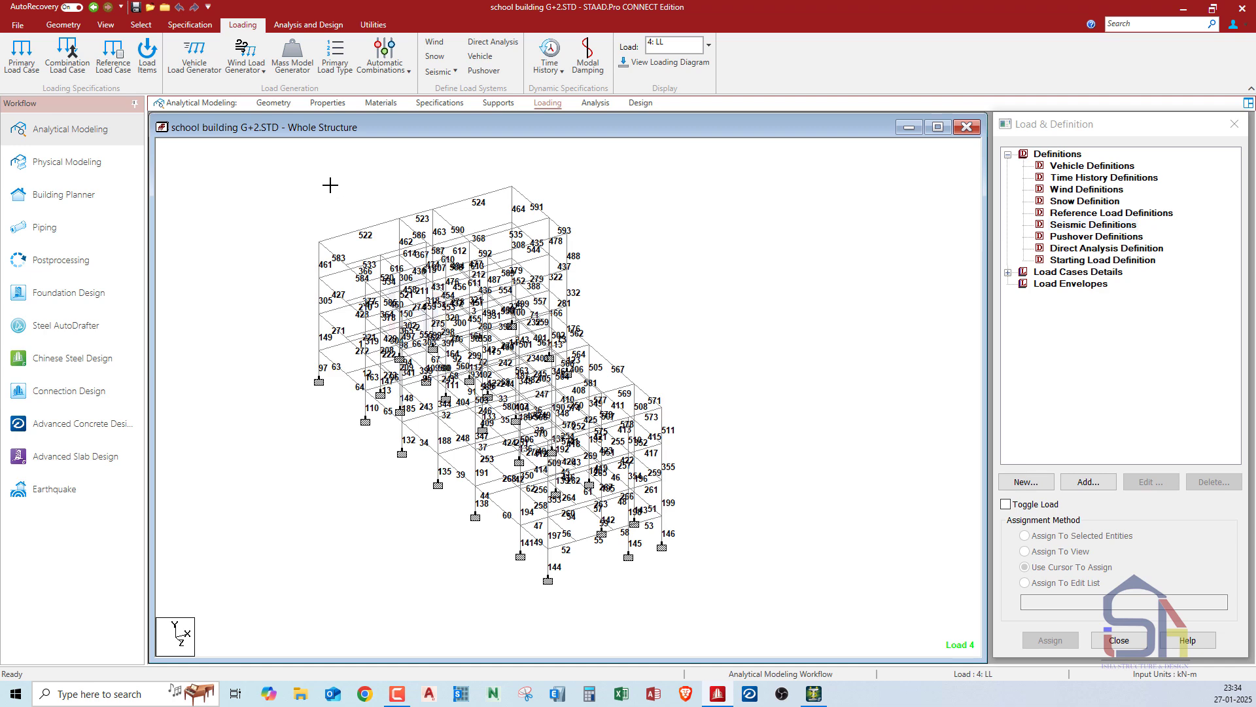
pyautogui.click(402, 74)
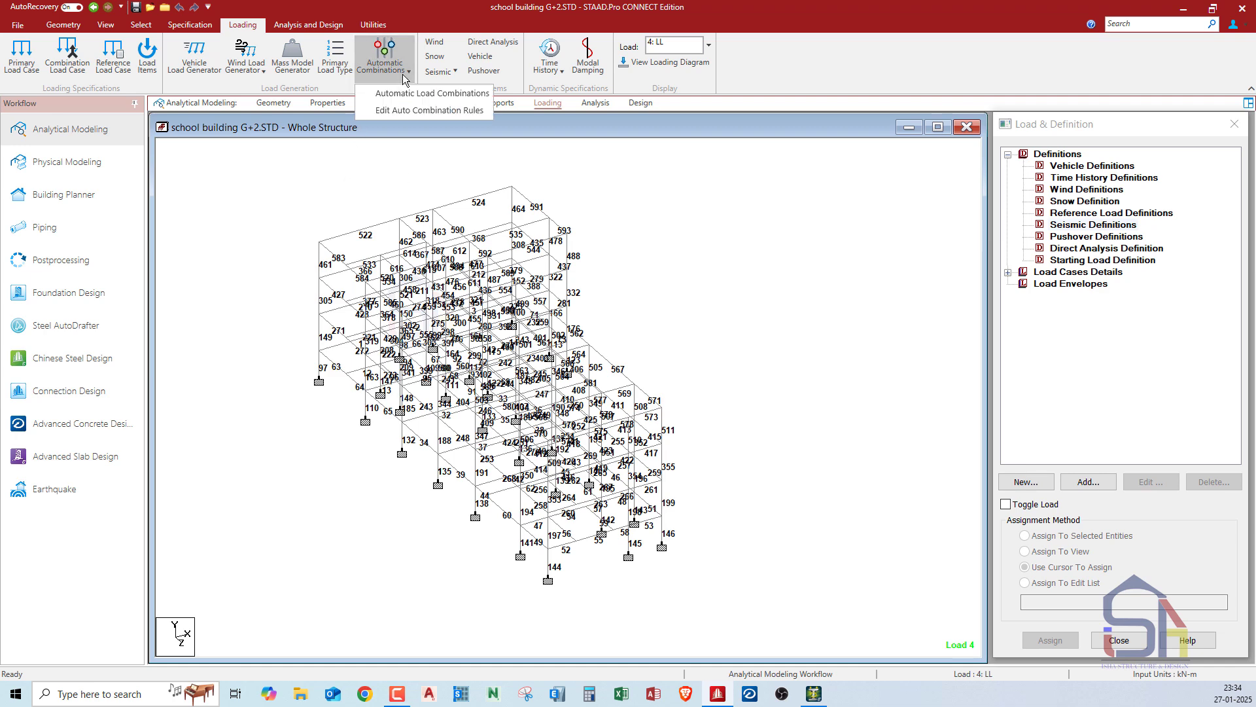
pyautogui.click(395, 113)
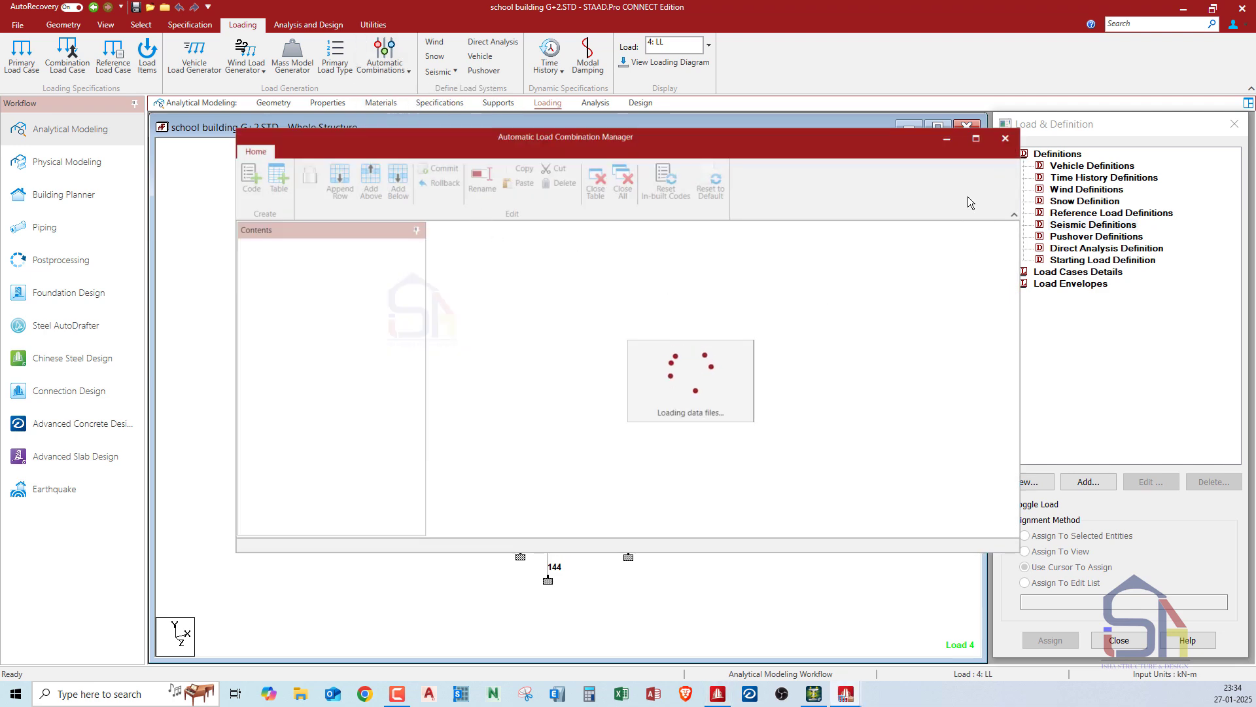
pyautogui.click(1005, 138)
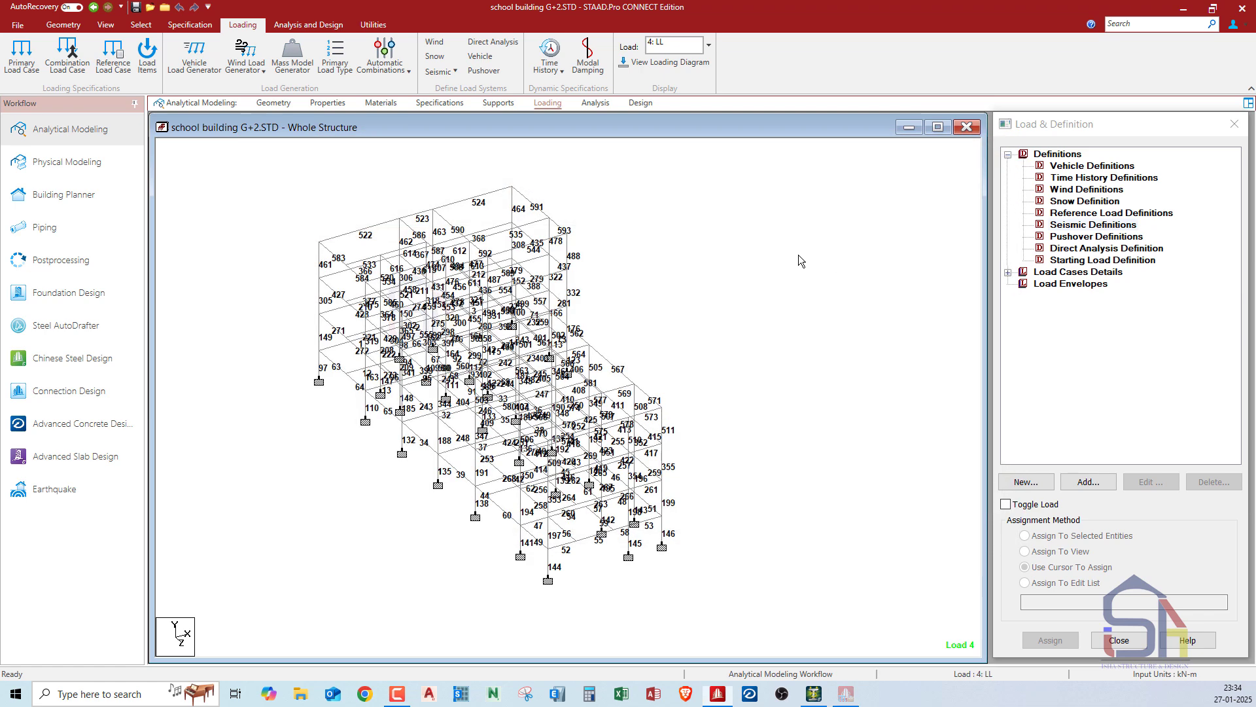
# - Preview automatic load combinations for code IS:456/IS:800, category IS456:2000 Table18, and close without adding them
pyautogui.click(395, 60)
pyautogui.click(402, 95)
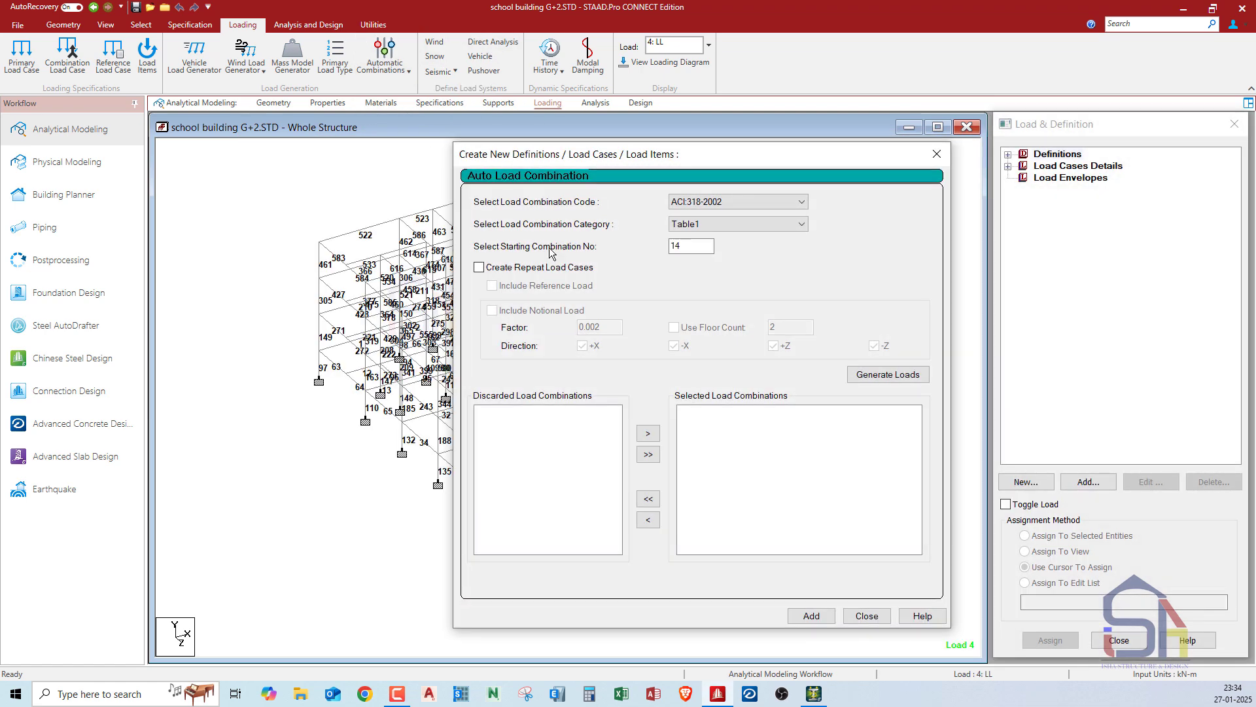
pyautogui.click(729, 202)
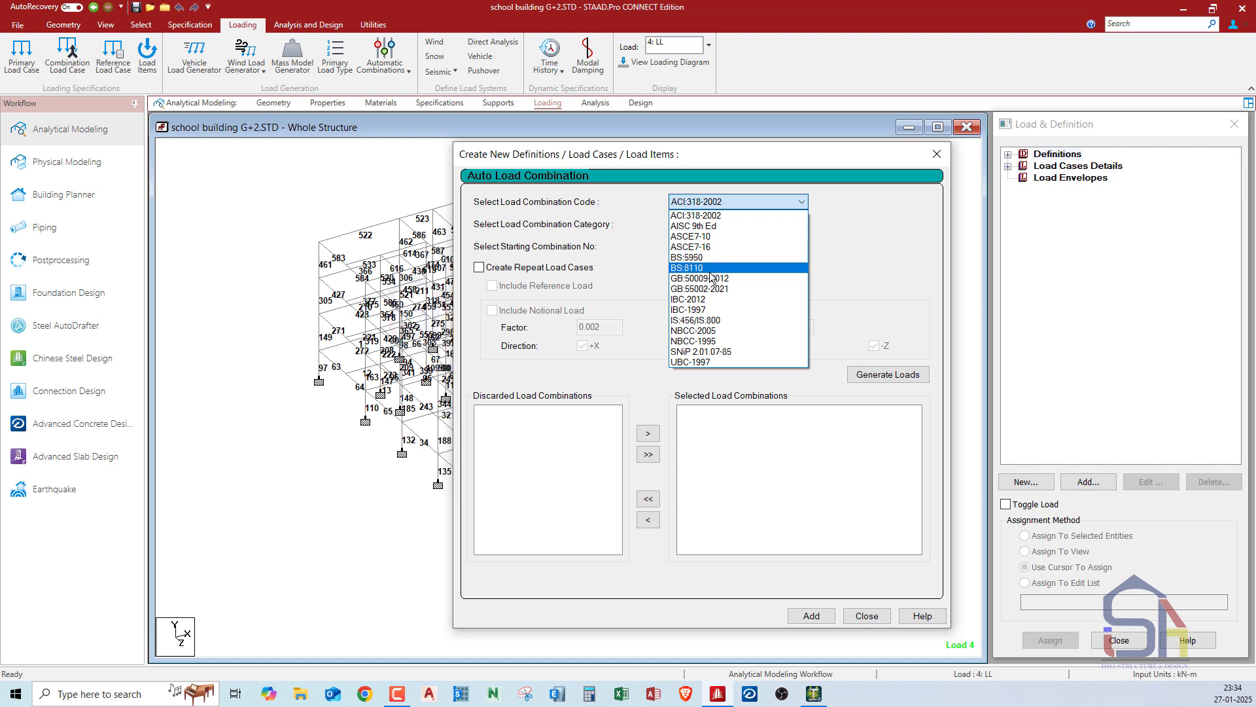
pyautogui.click(713, 320)
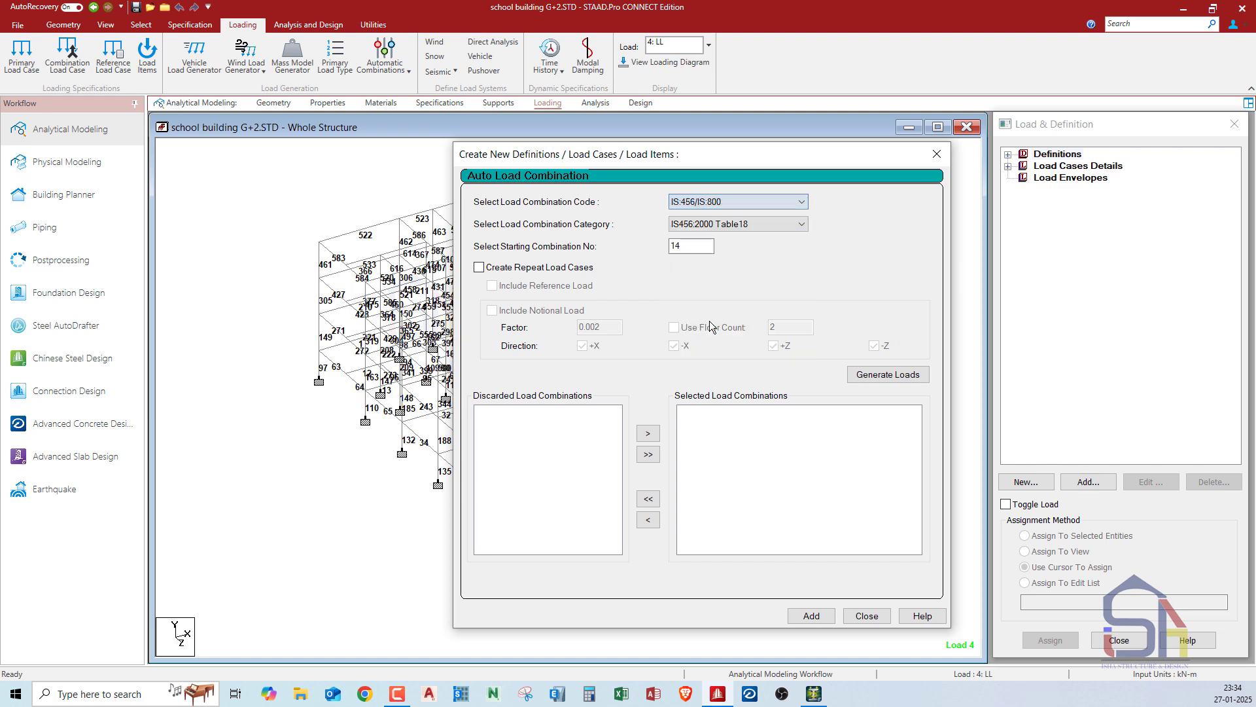
pyautogui.click(739, 223)
pyautogui.click(722, 234)
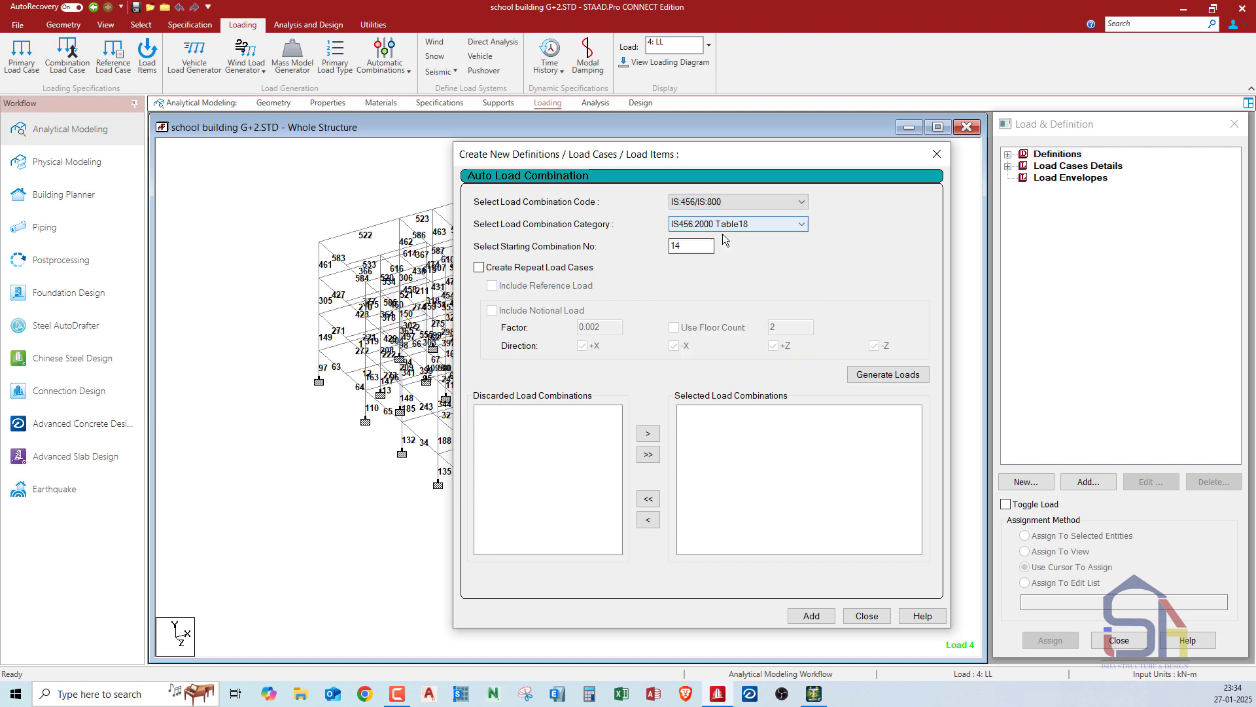
pyautogui.click(755, 223)
pyautogui.click(863, 245)
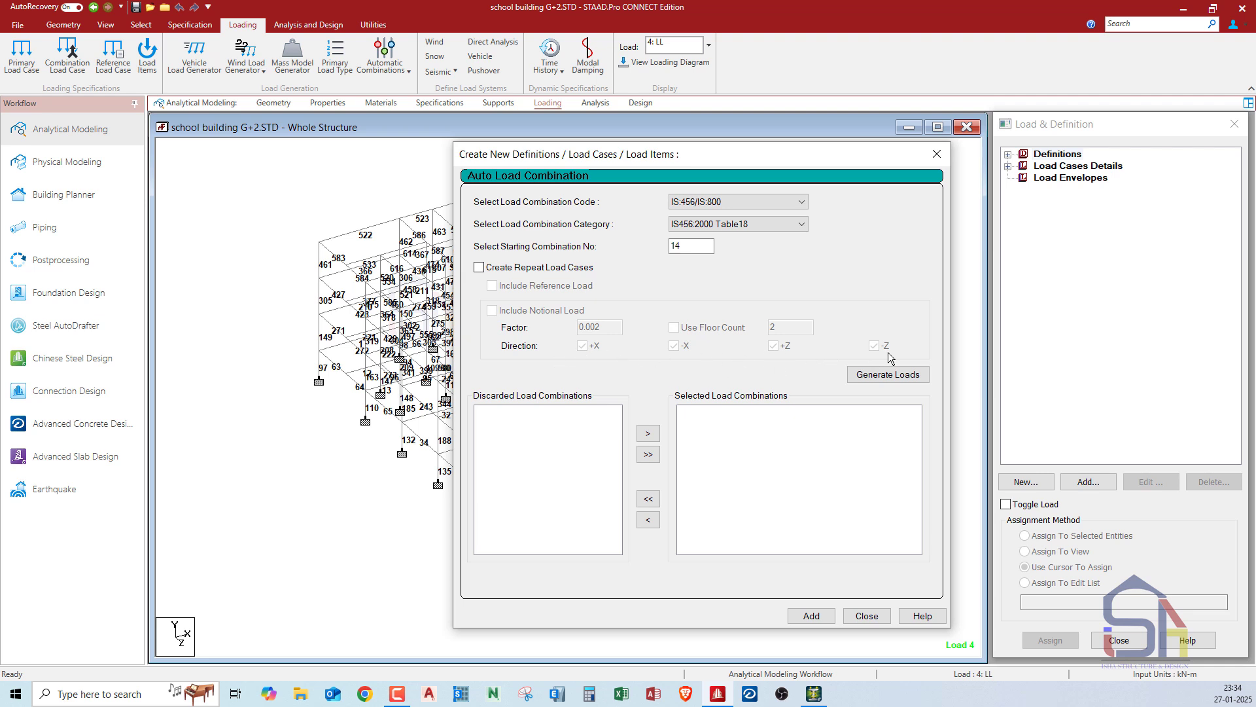
pyautogui.click(874, 375)
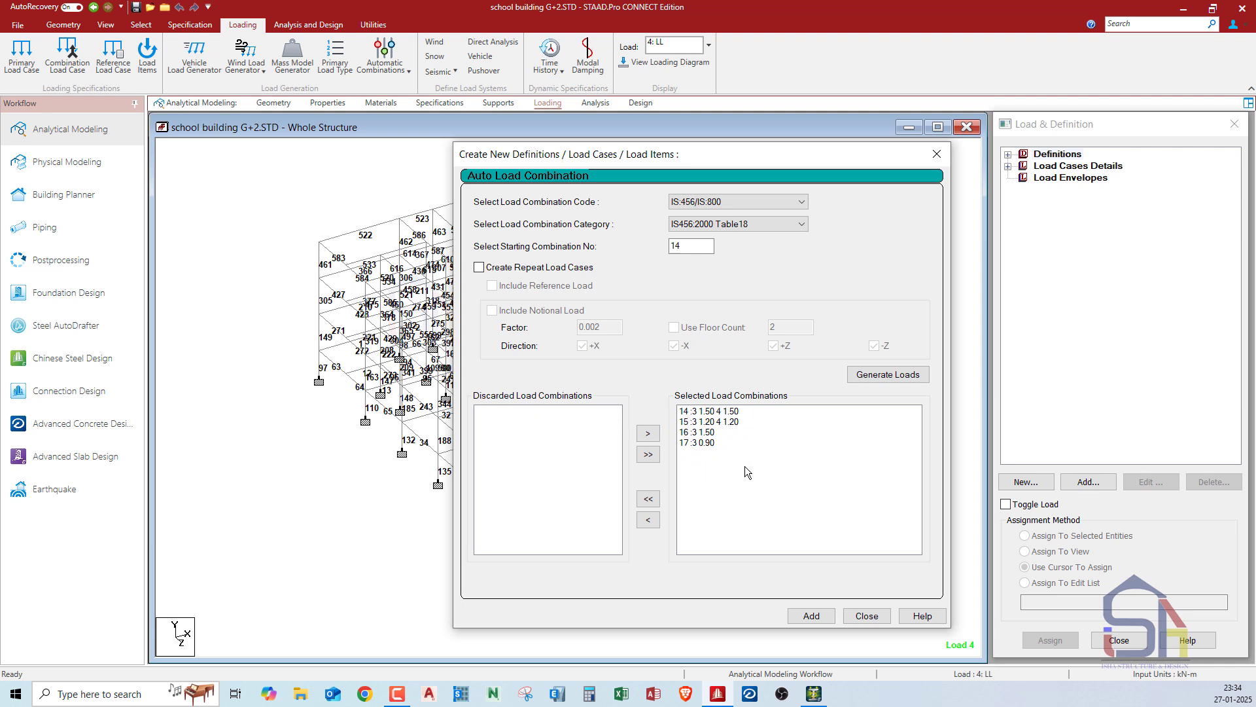
pyautogui.click(865, 616)
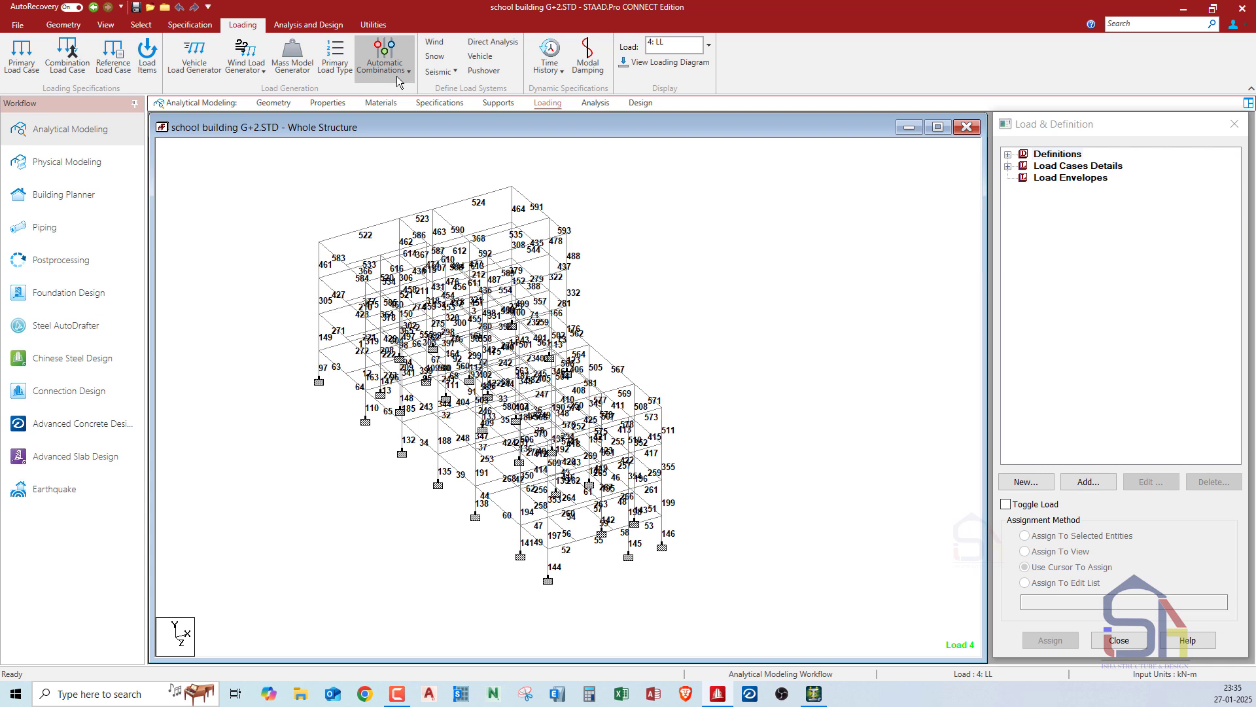
# - Review the available automatic combination and time history options, leaving them without choosing any
pyautogui.click(400, 74)
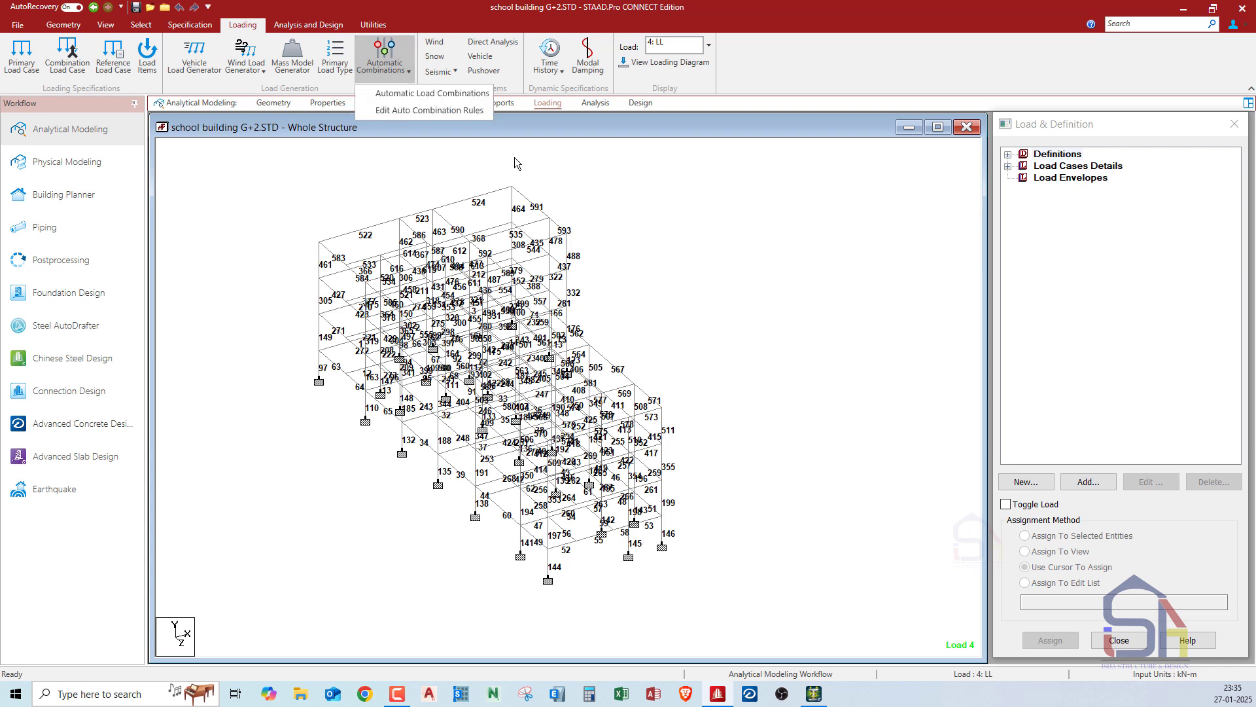
pyautogui.click(590, 186)
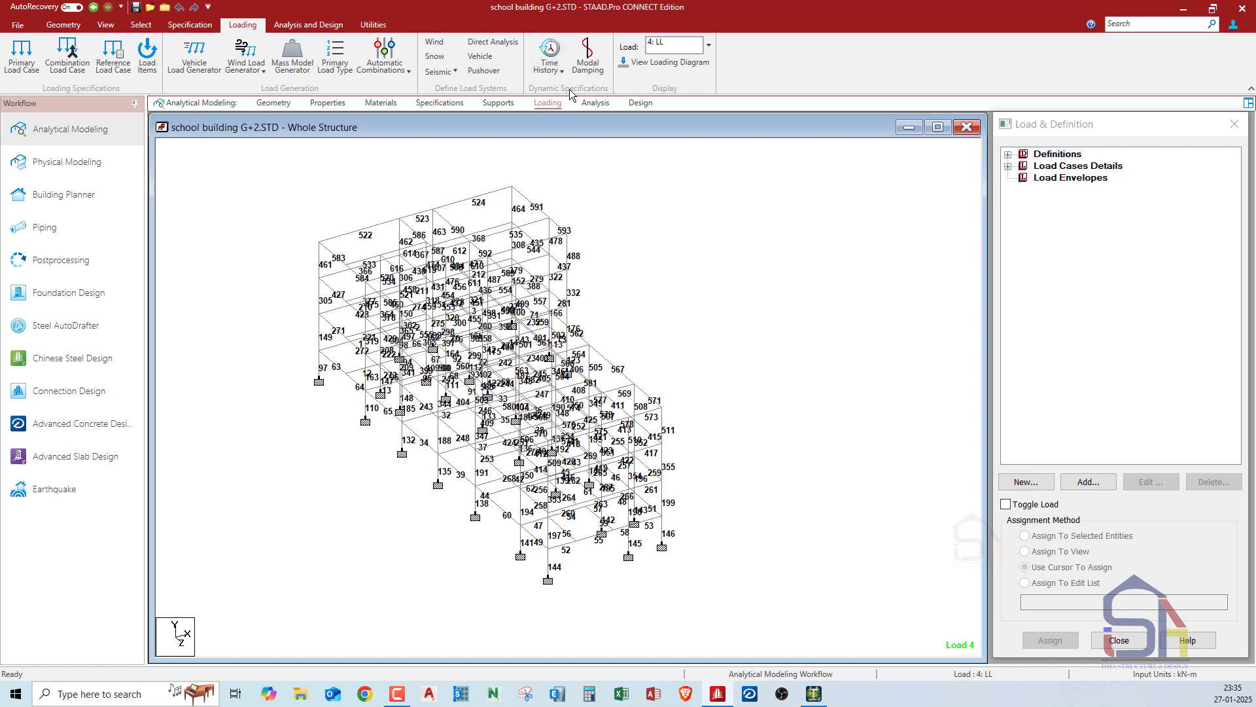
pyautogui.click(562, 72)
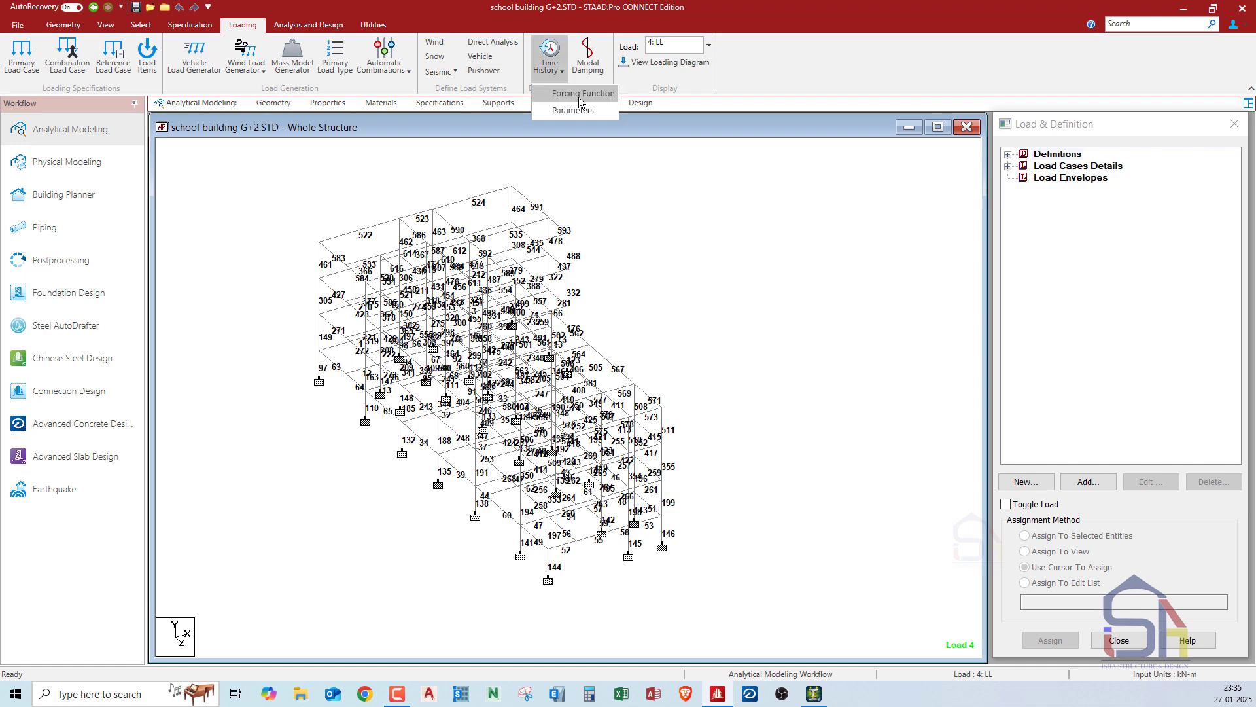
pyautogui.click(660, 134)
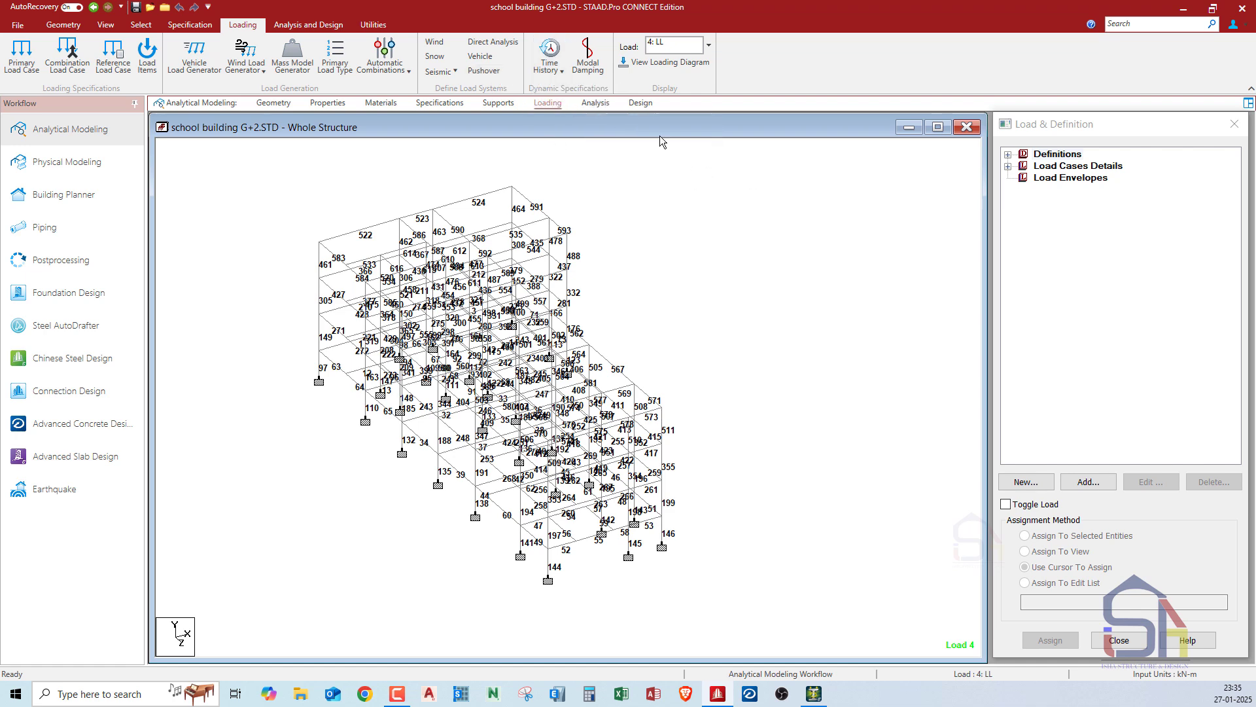
# - Display the loading diagram on the whole structure, switch the displayed load case to 3: DL, and examine the loads up close
pyautogui.click(660, 65)
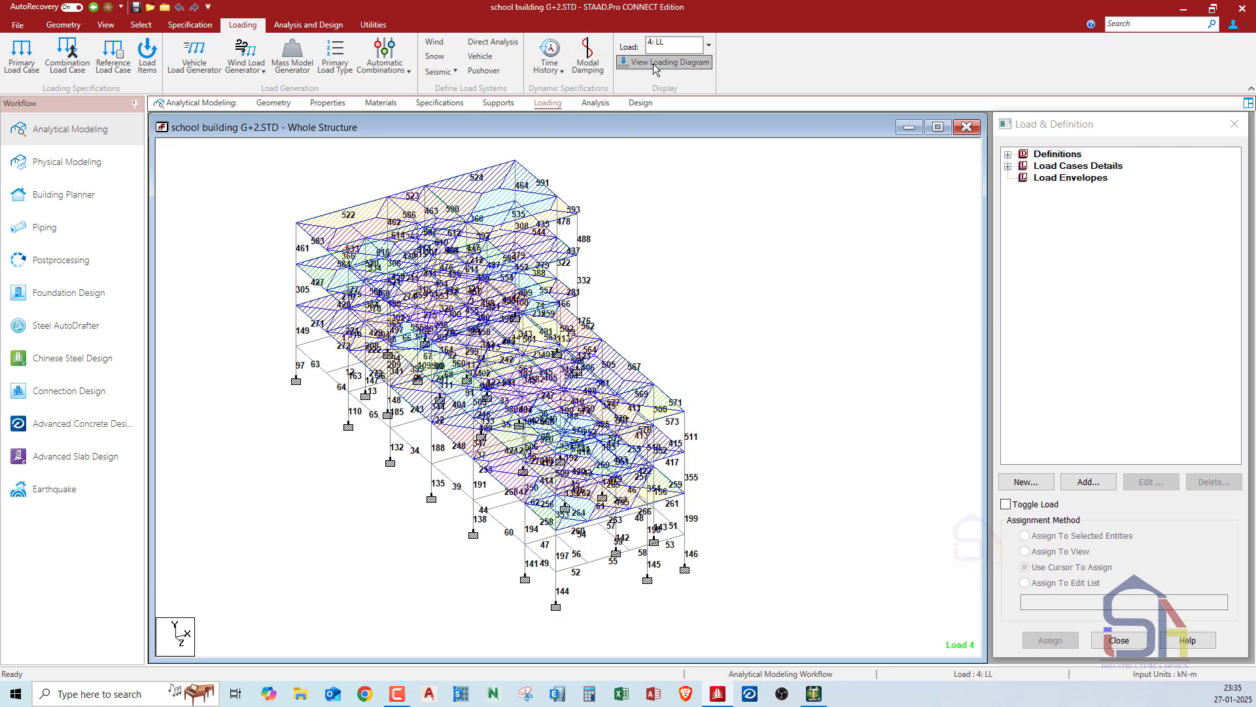
pyautogui.click(709, 45)
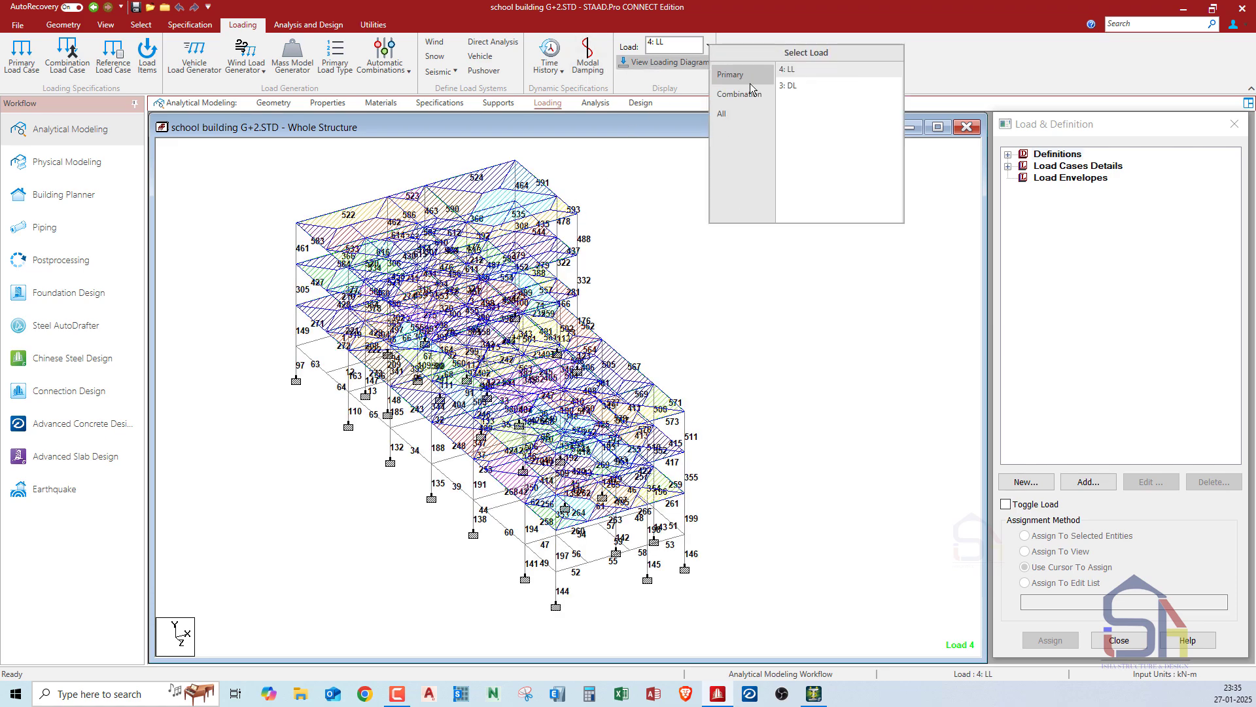
pyautogui.click(790, 87)
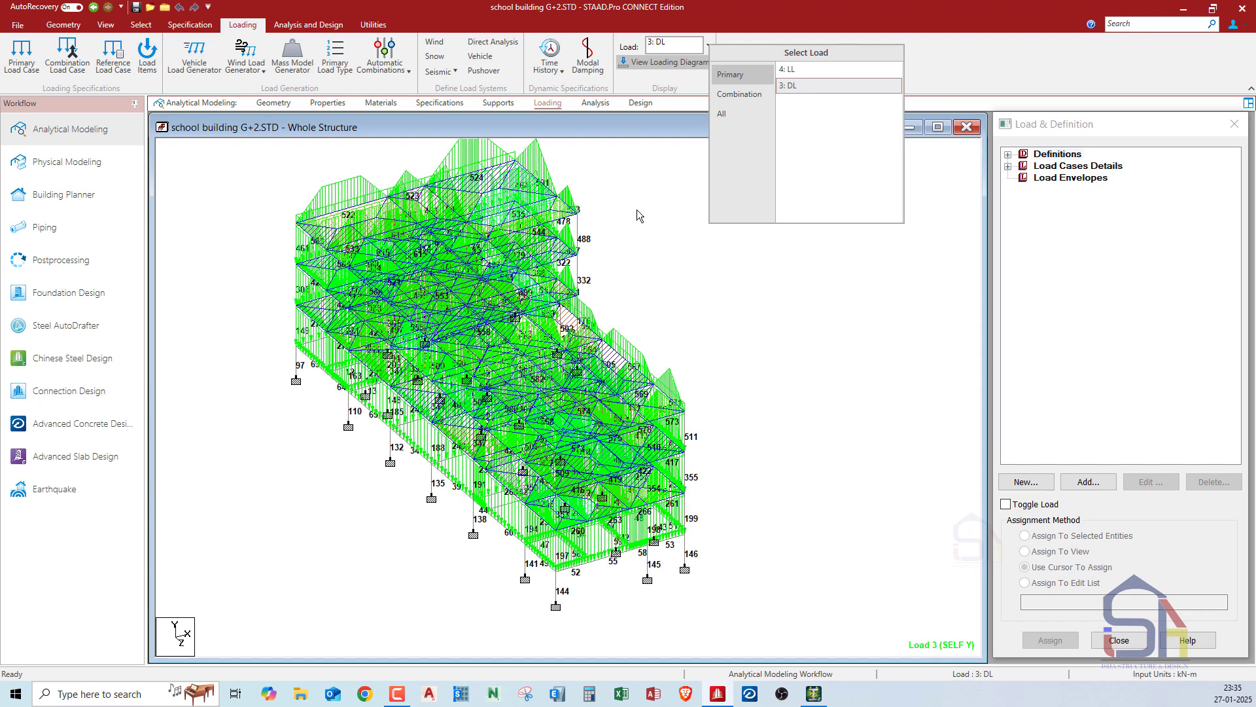
pyautogui.click(637, 210)
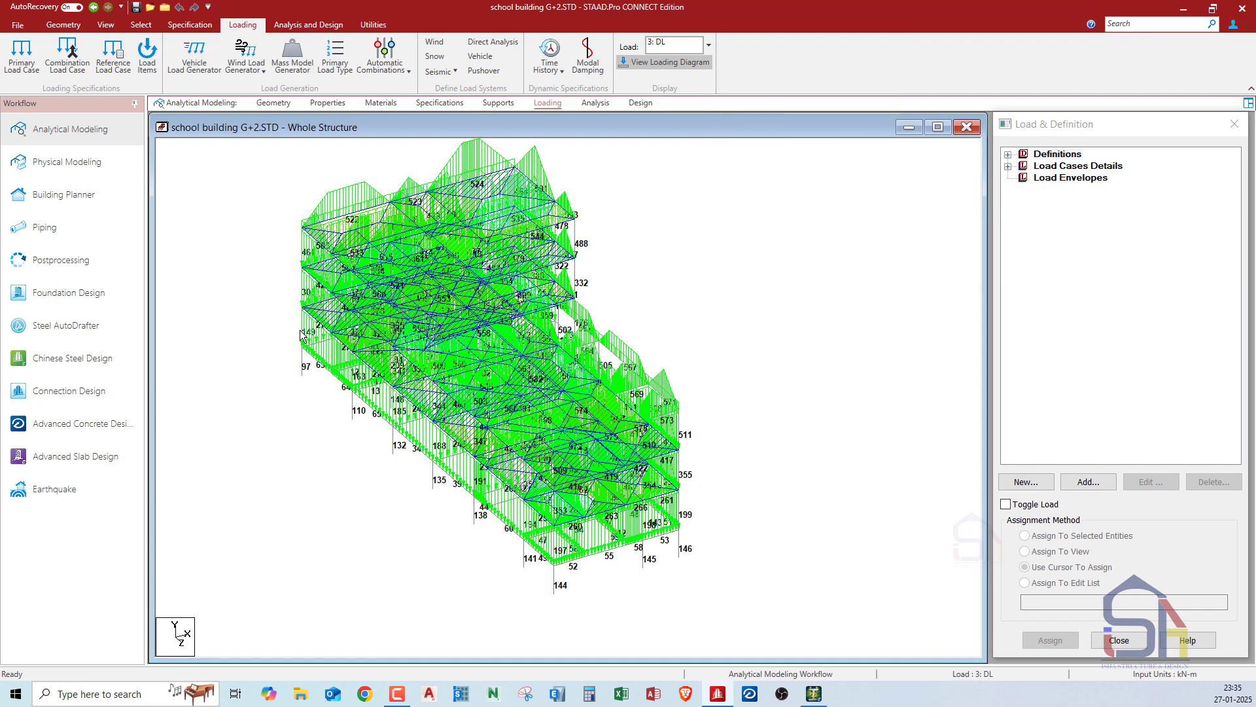
pyautogui.scroll(3, 274, 281)
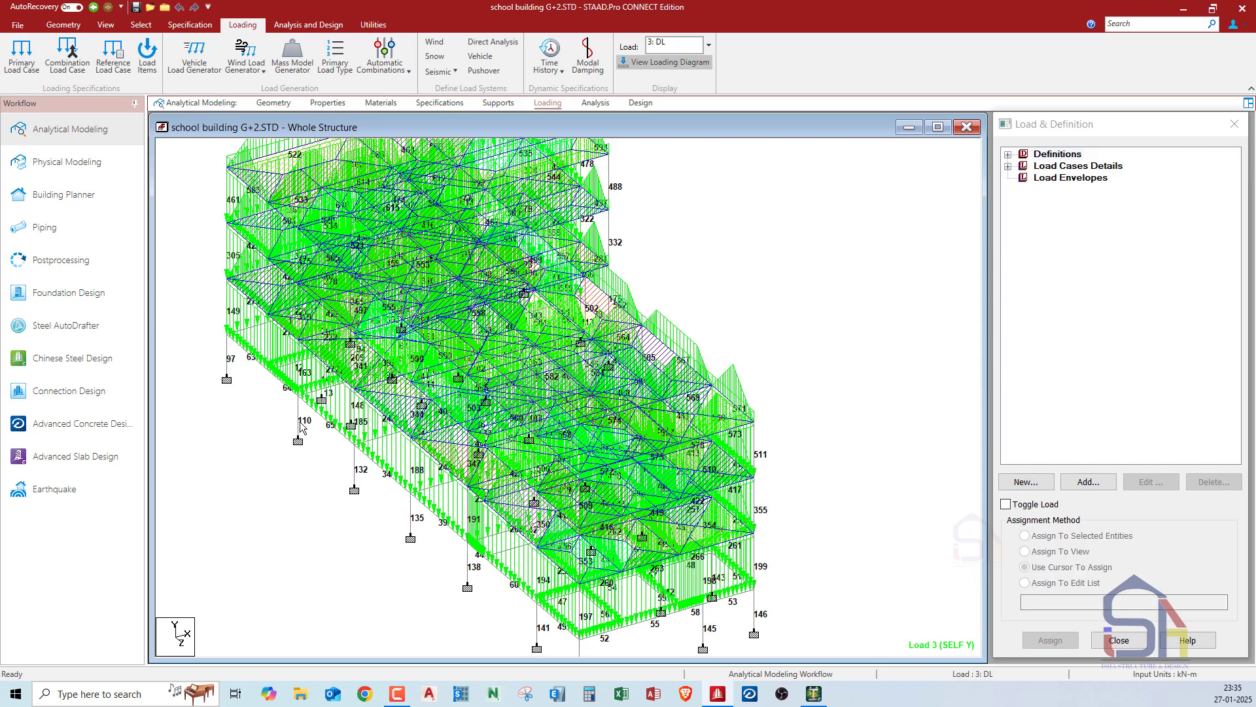
pyautogui.scroll(2, 246, 237)
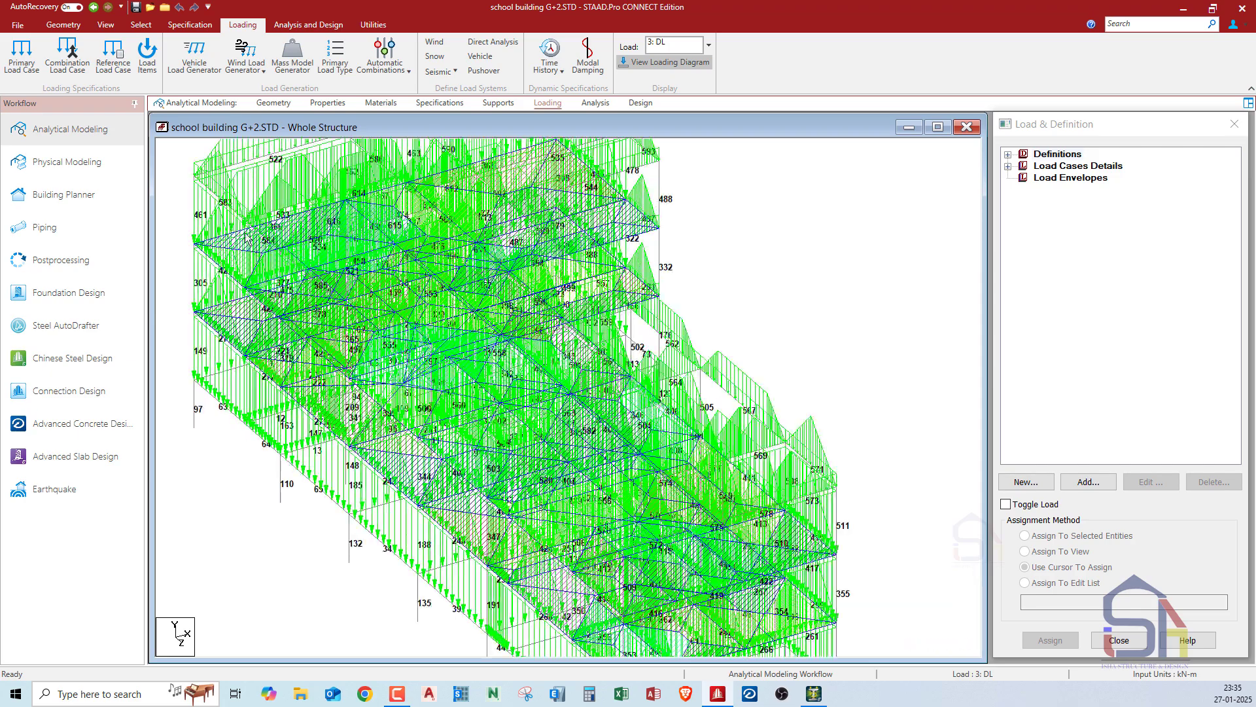
pyautogui.moveTo(244, 233); pyautogui.dragTo(261, 191, button='middle')
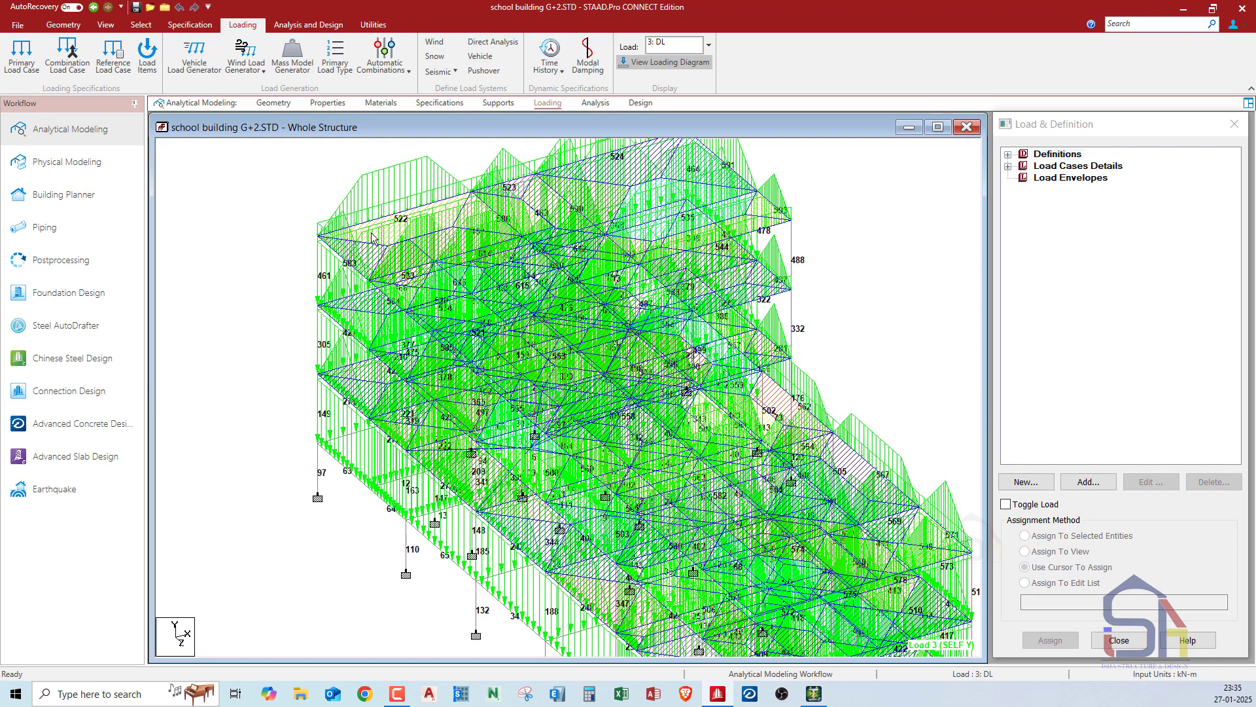
pyautogui.scroll(-1, 667, 208)
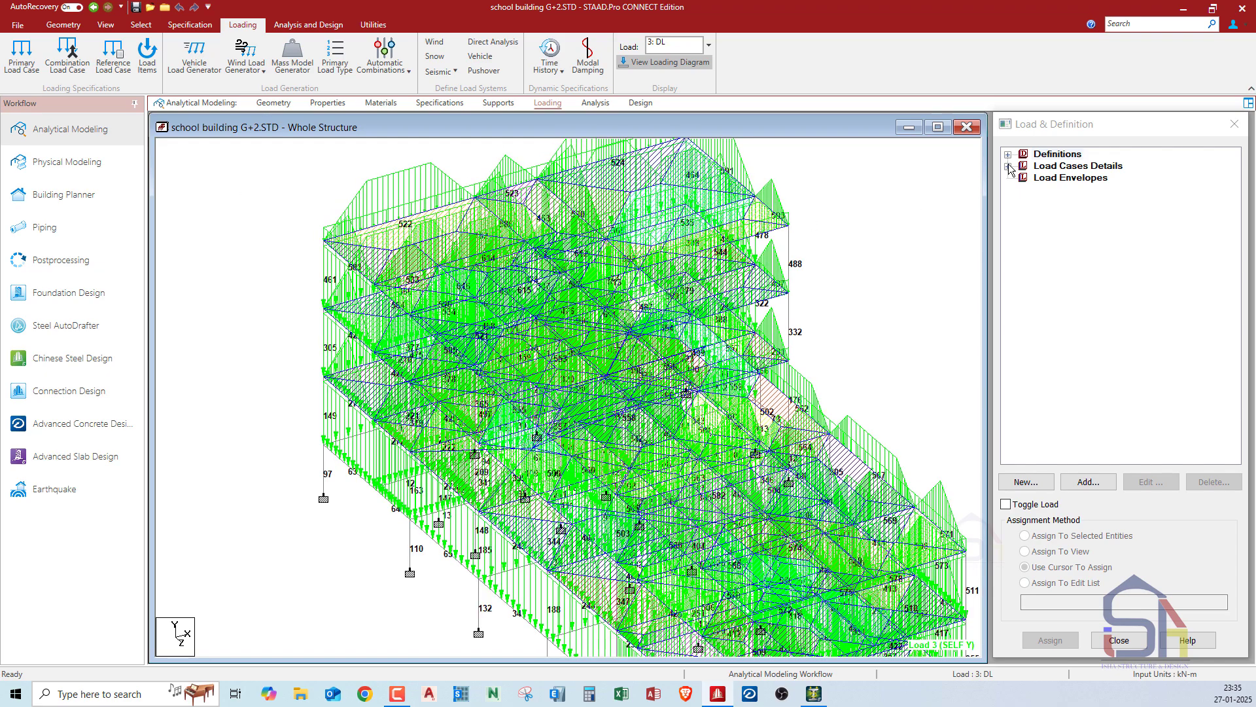
# - Examine the floor loads of load case 4: LL, opening the _F1 floor load's settings and closing them without changes
pyautogui.click(1008, 166)
pyautogui.click(1024, 178)
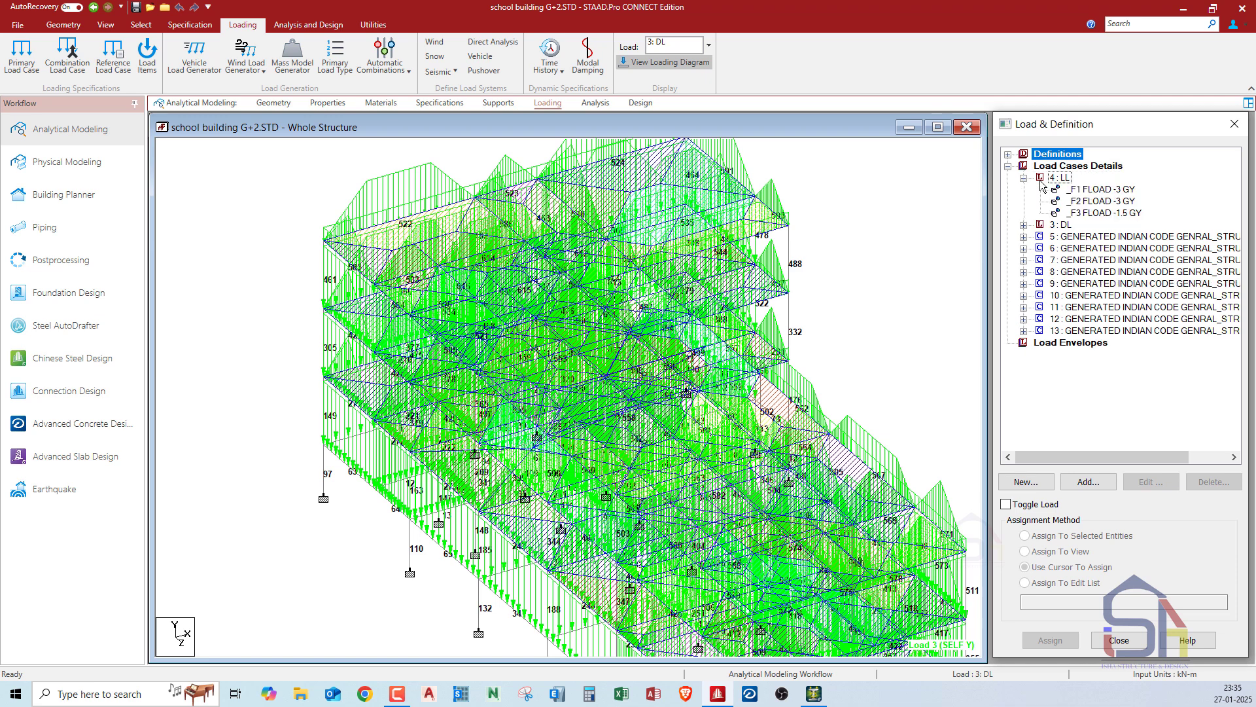
pyautogui.click(1091, 191)
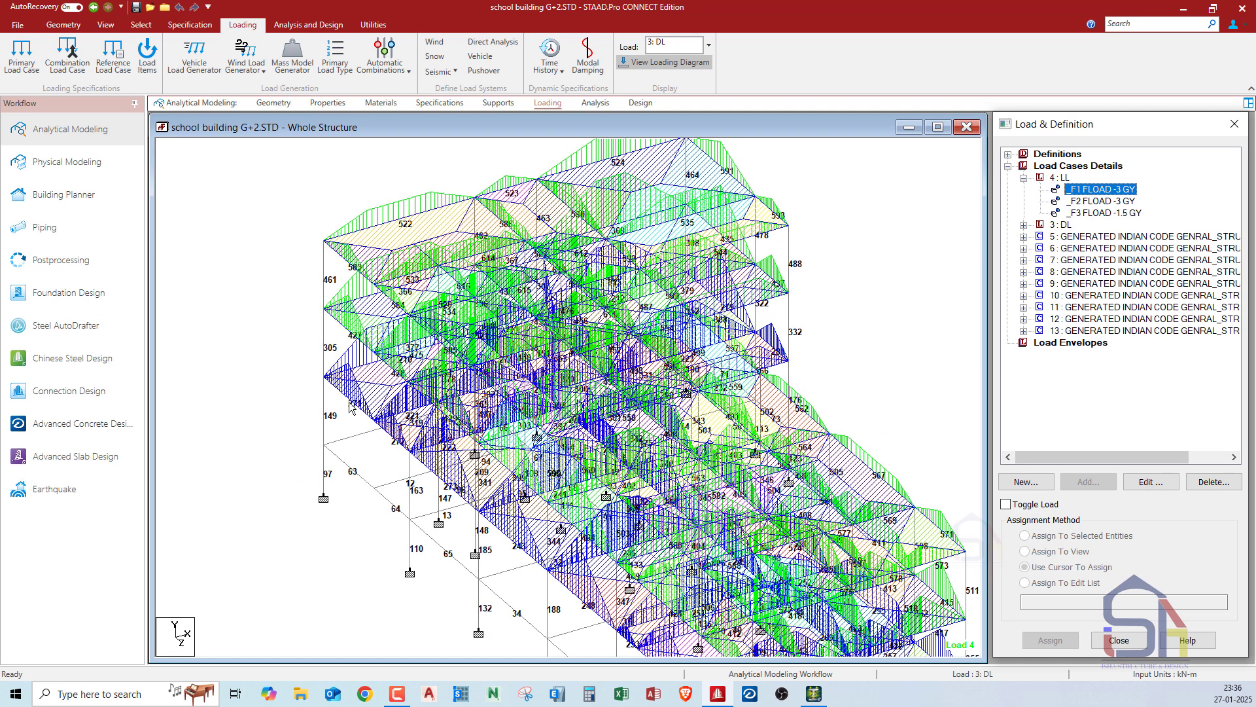
pyautogui.doubleClick(1105, 194)
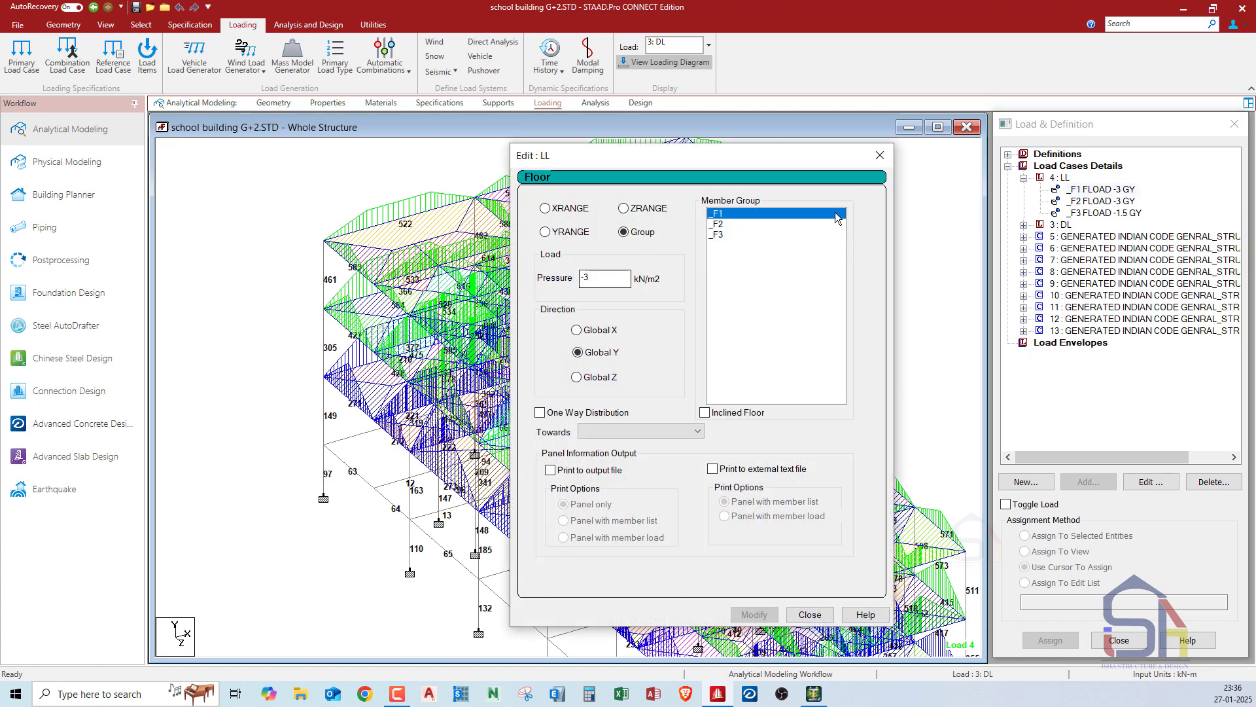
pyautogui.click(879, 155)
pyautogui.click(1105, 213)
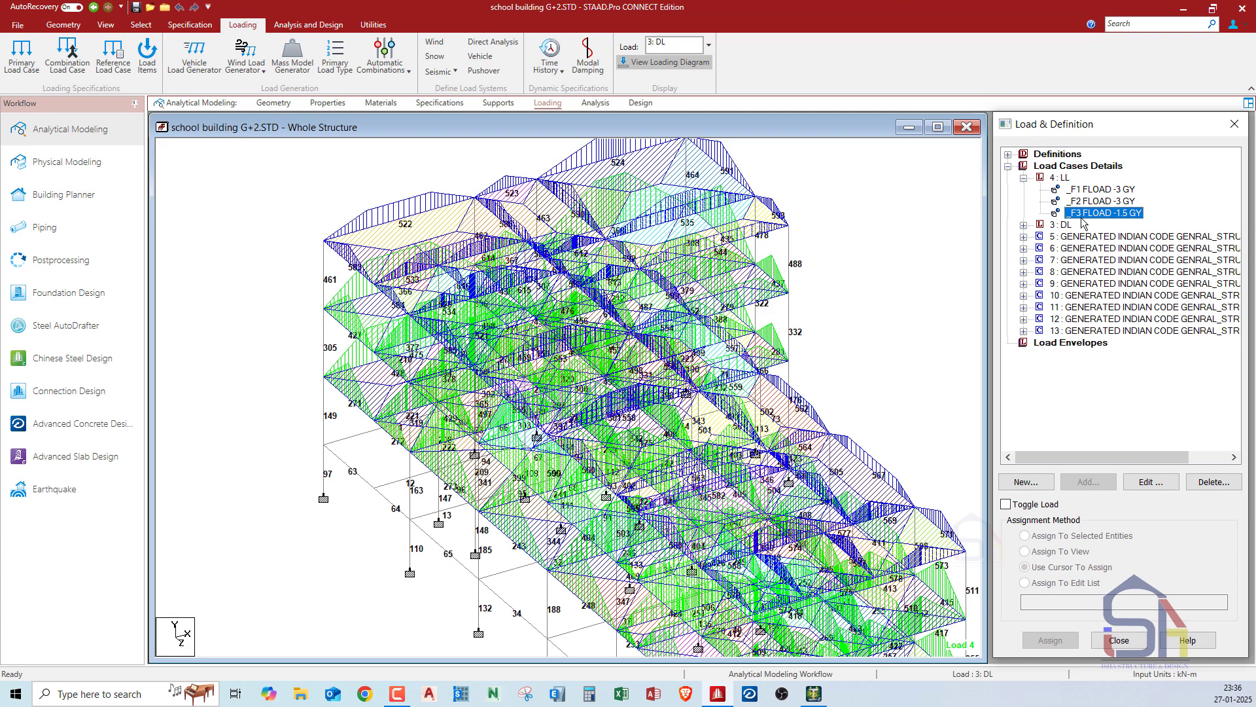
pyautogui.click(1024, 178)
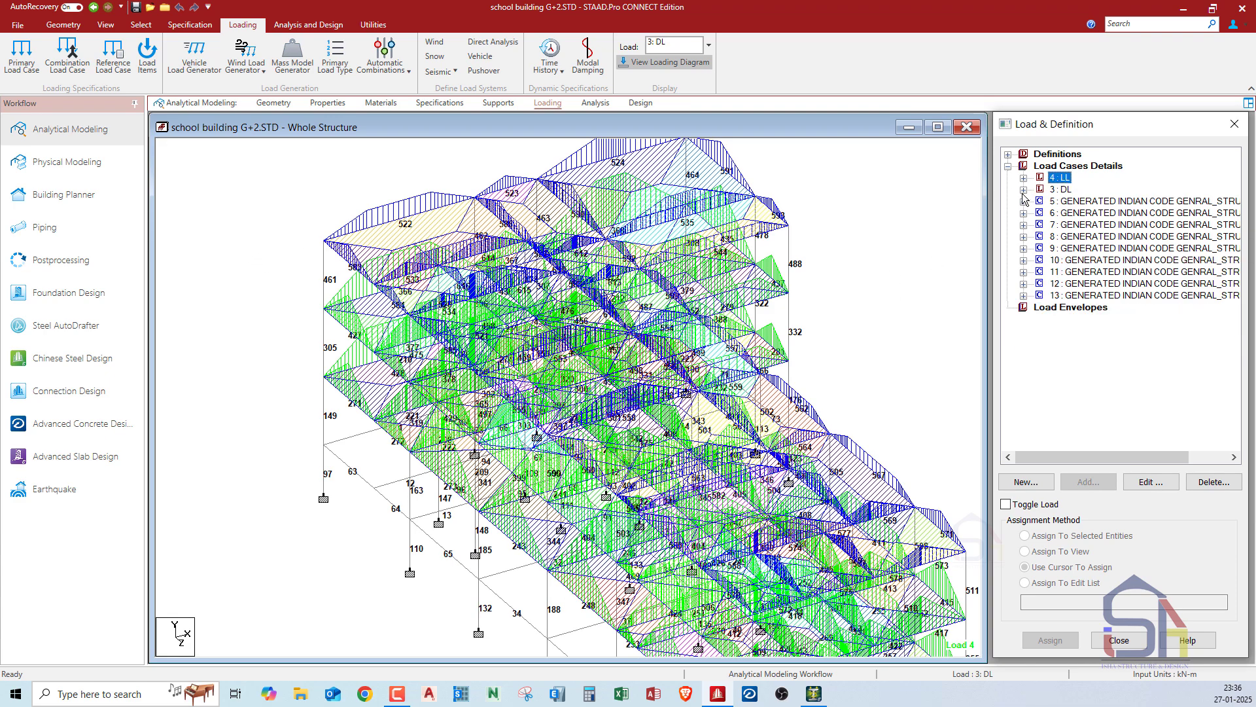
# - Highlight the _F1 floor load and both uniform member loads of load case 3: DL to examine where they act on the structure
pyautogui.click(1024, 190)
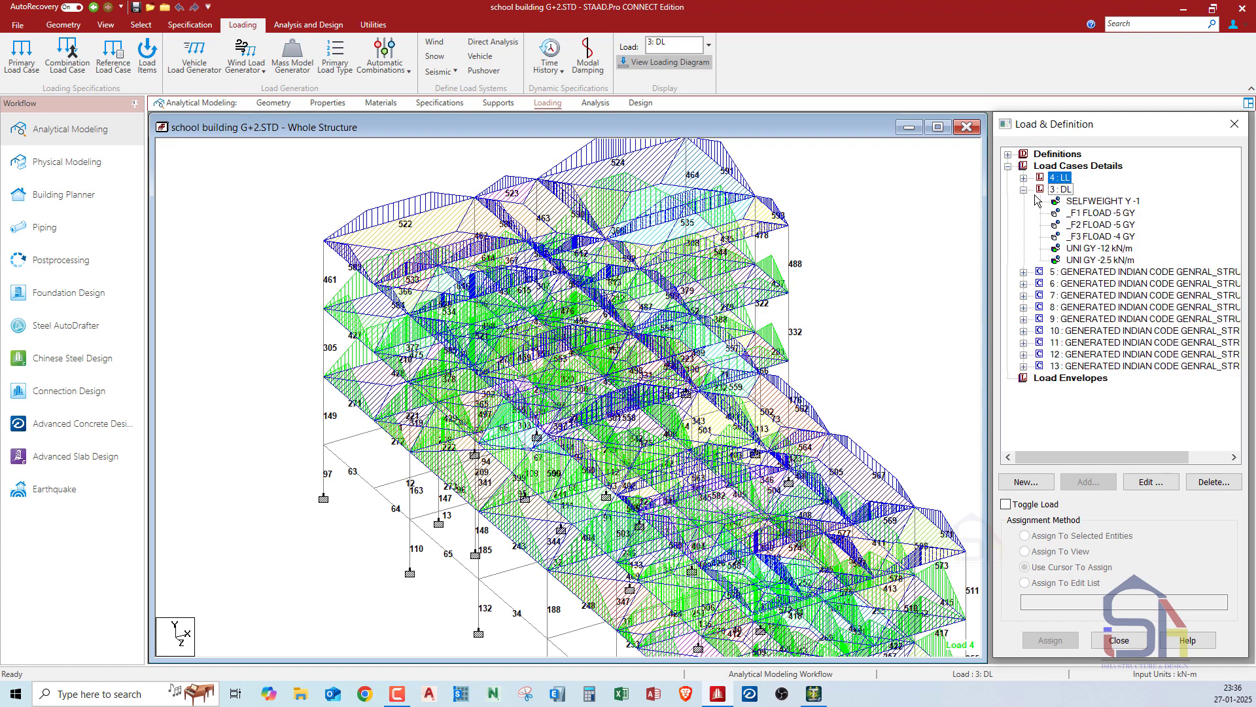
pyautogui.click(1094, 212)
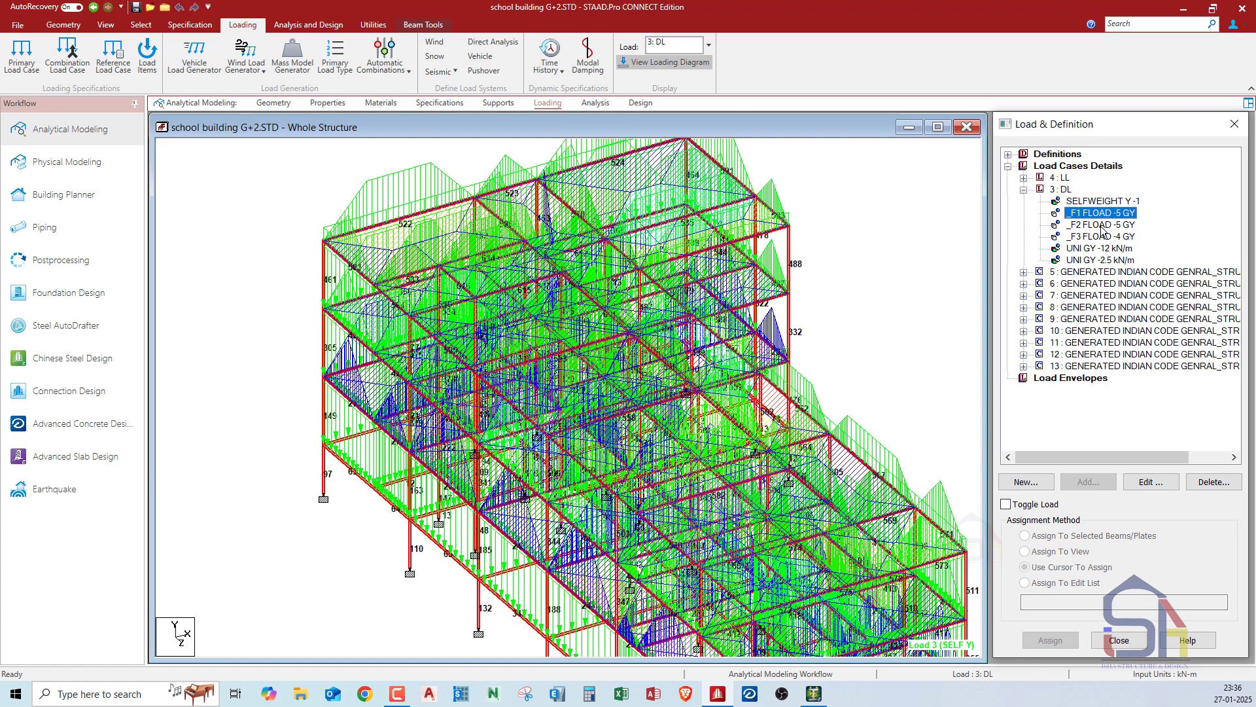
pyautogui.click(1117, 260)
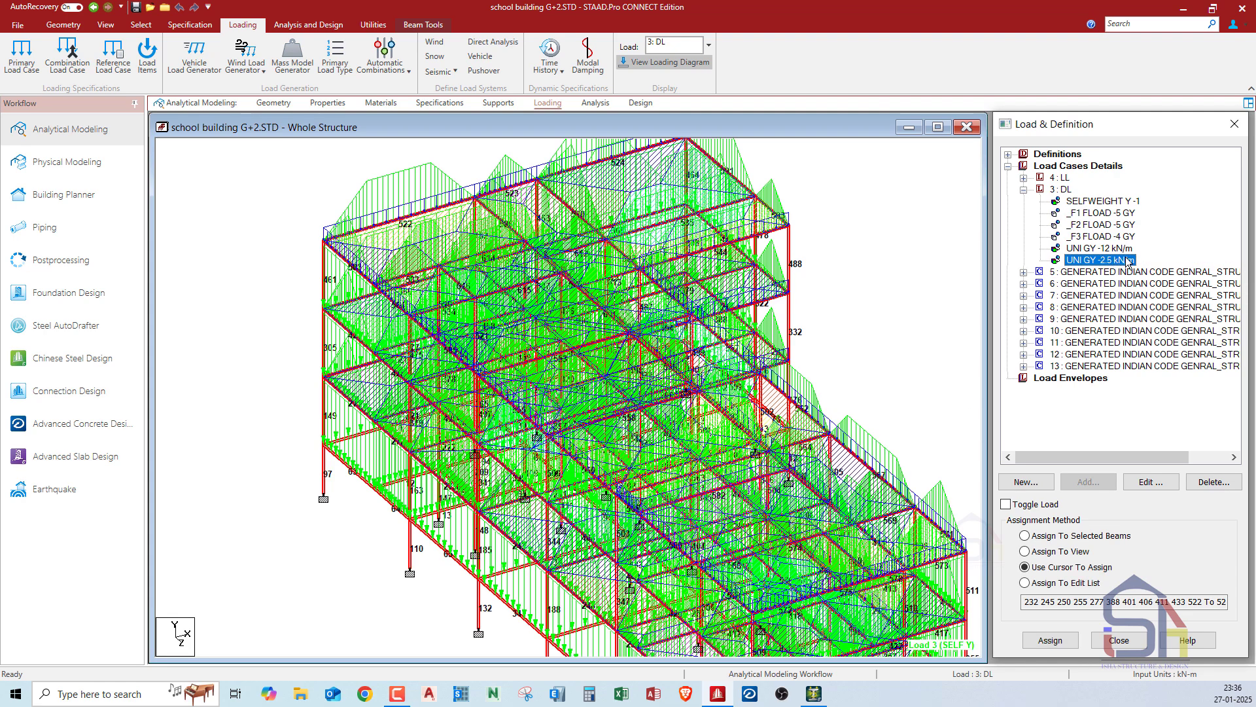
pyautogui.click(1115, 249)
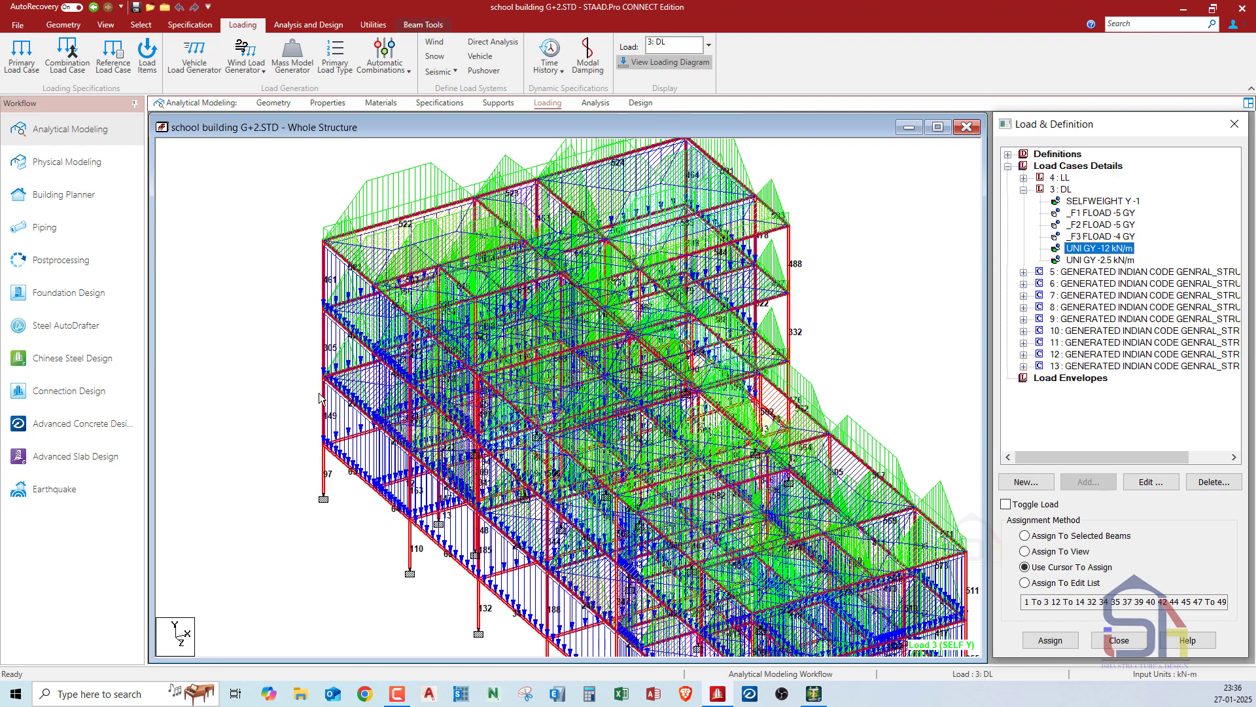
pyautogui.click(1093, 260)
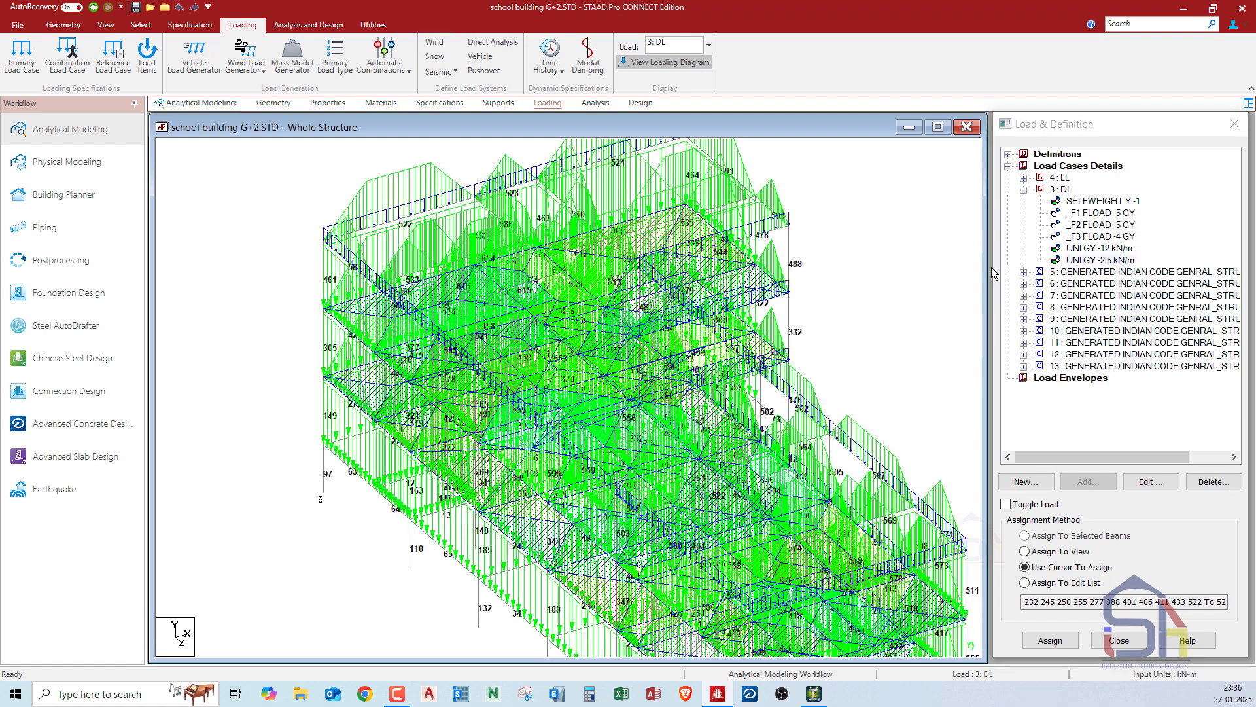
pyautogui.click(1023, 191)
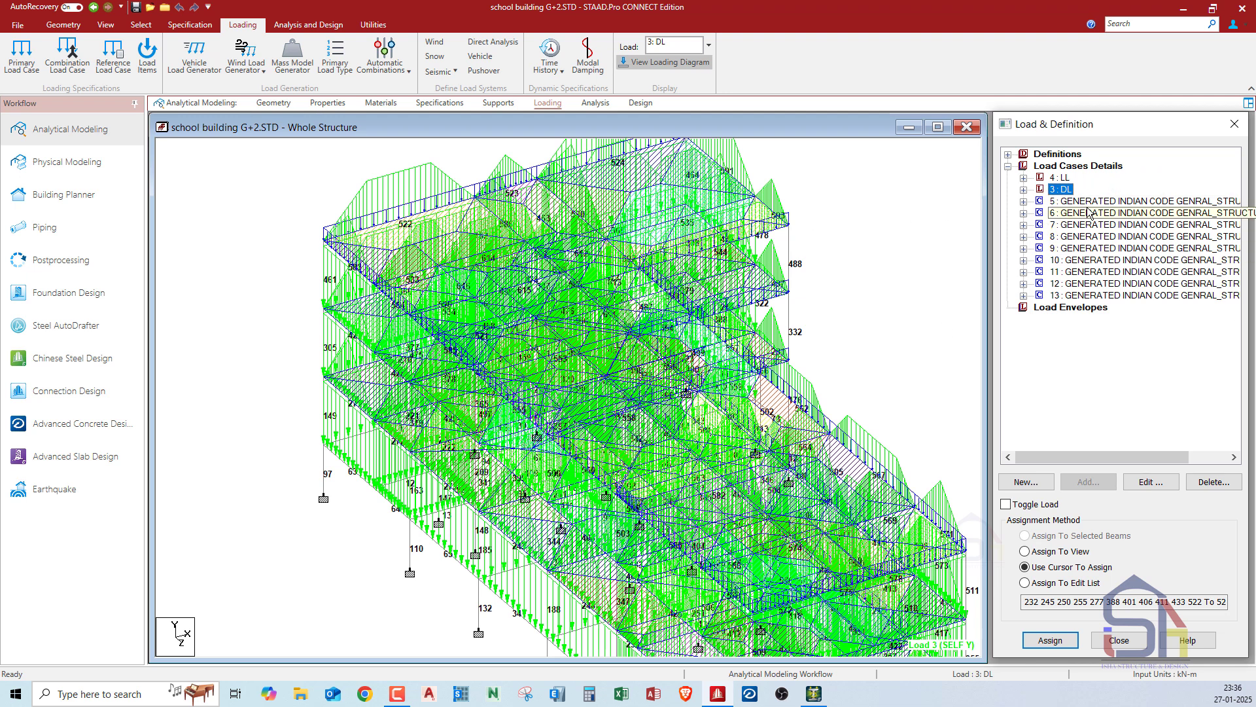
pyautogui.scroll(-2, 208, 268)
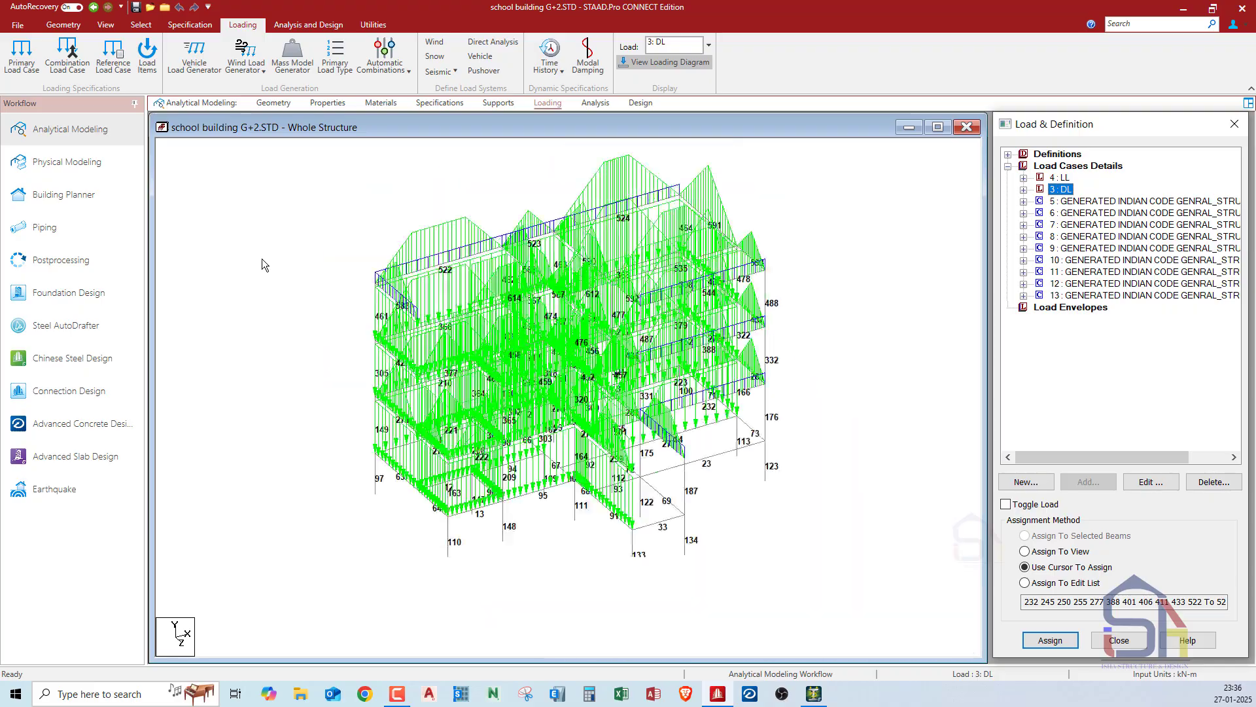
pyautogui.scroll(-2, 261, 270)
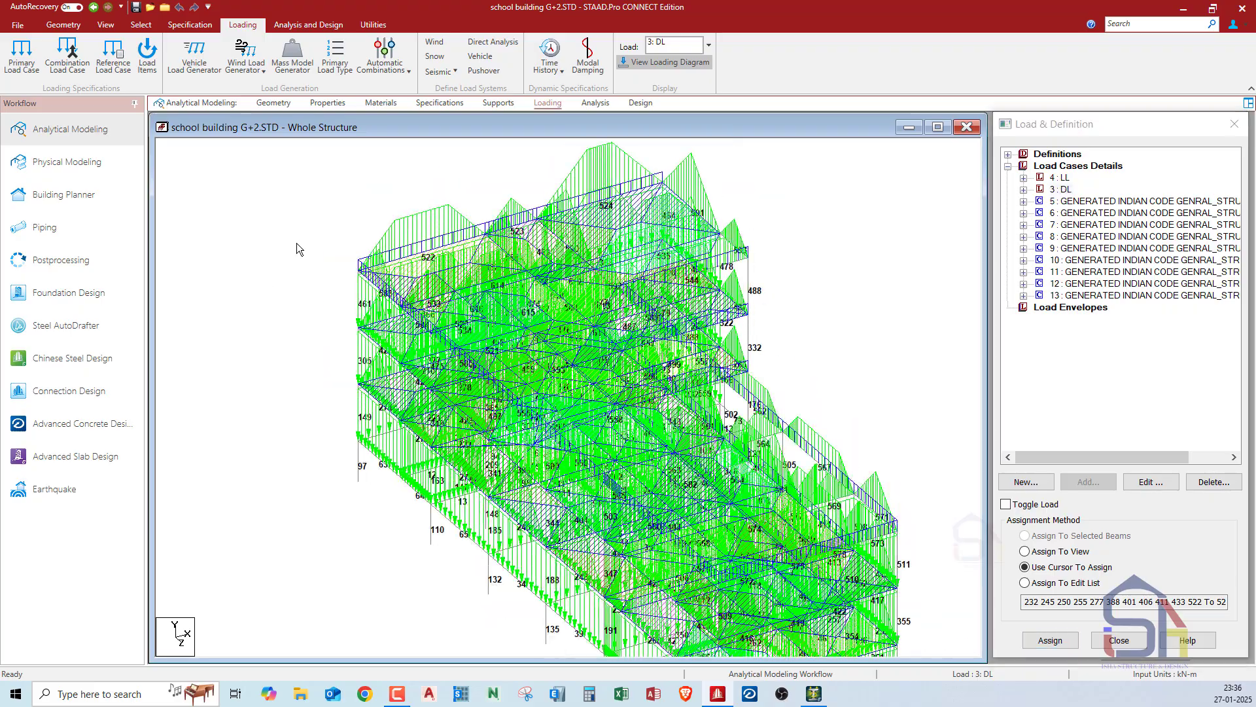
# - Look through the geometry, analysis and design, and loading tool sets, ending with the geometry view of the structure
pyautogui.click(270, 103)
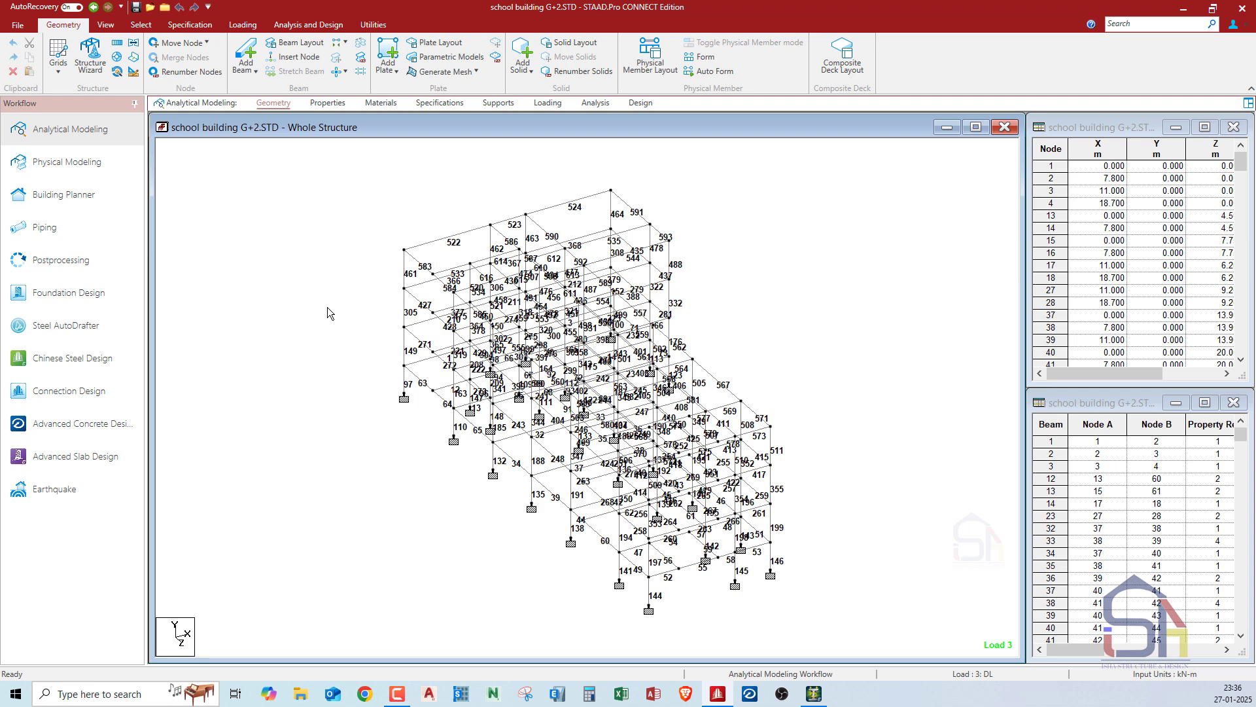
pyautogui.click(309, 25)
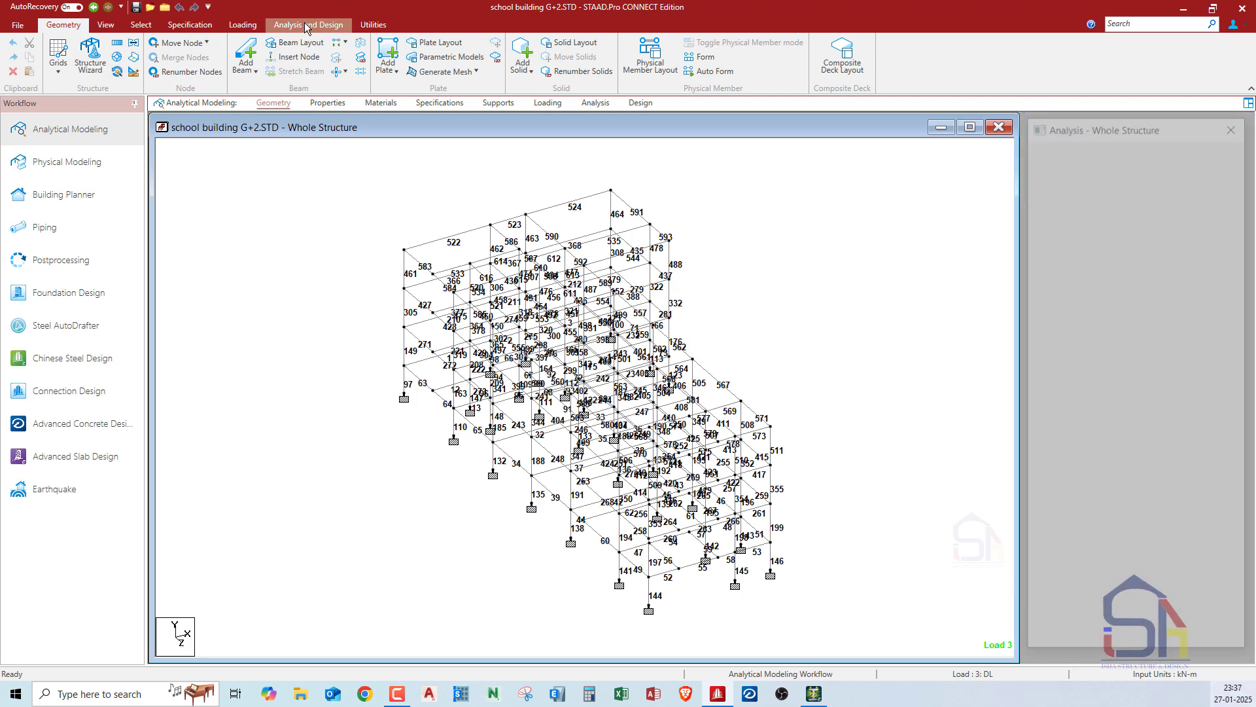
pyautogui.click(261, 26)
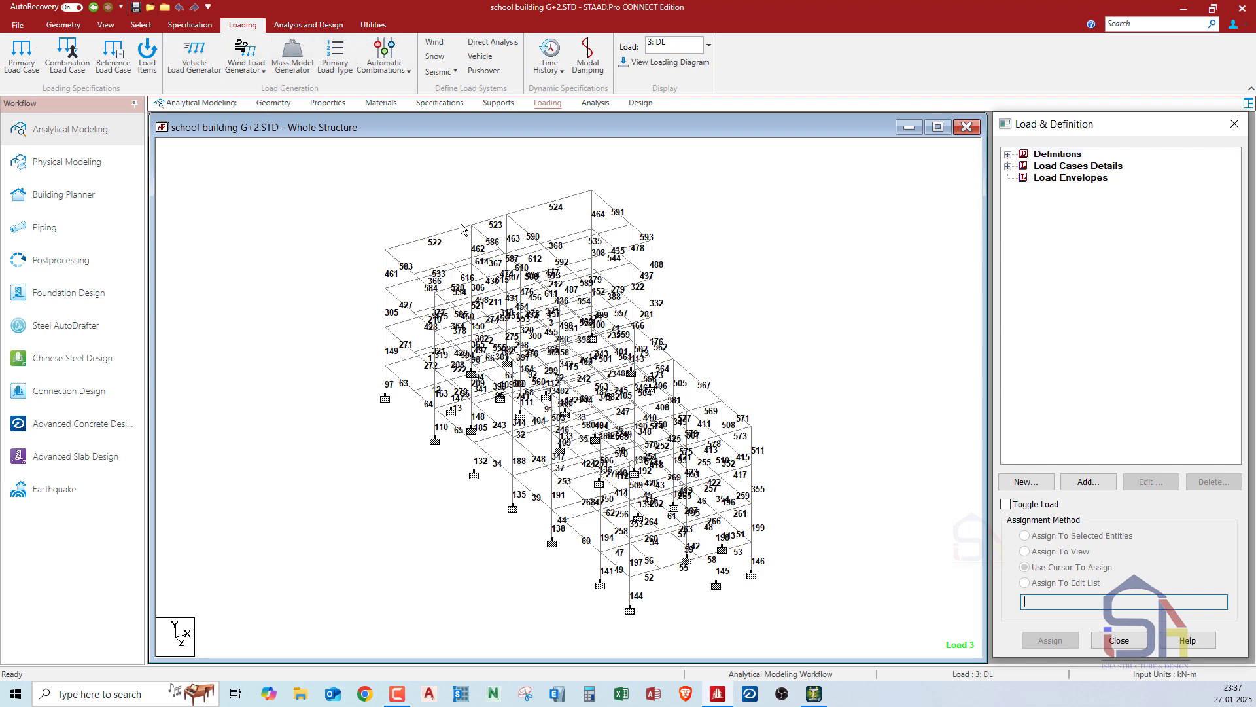
pyautogui.click(267, 103)
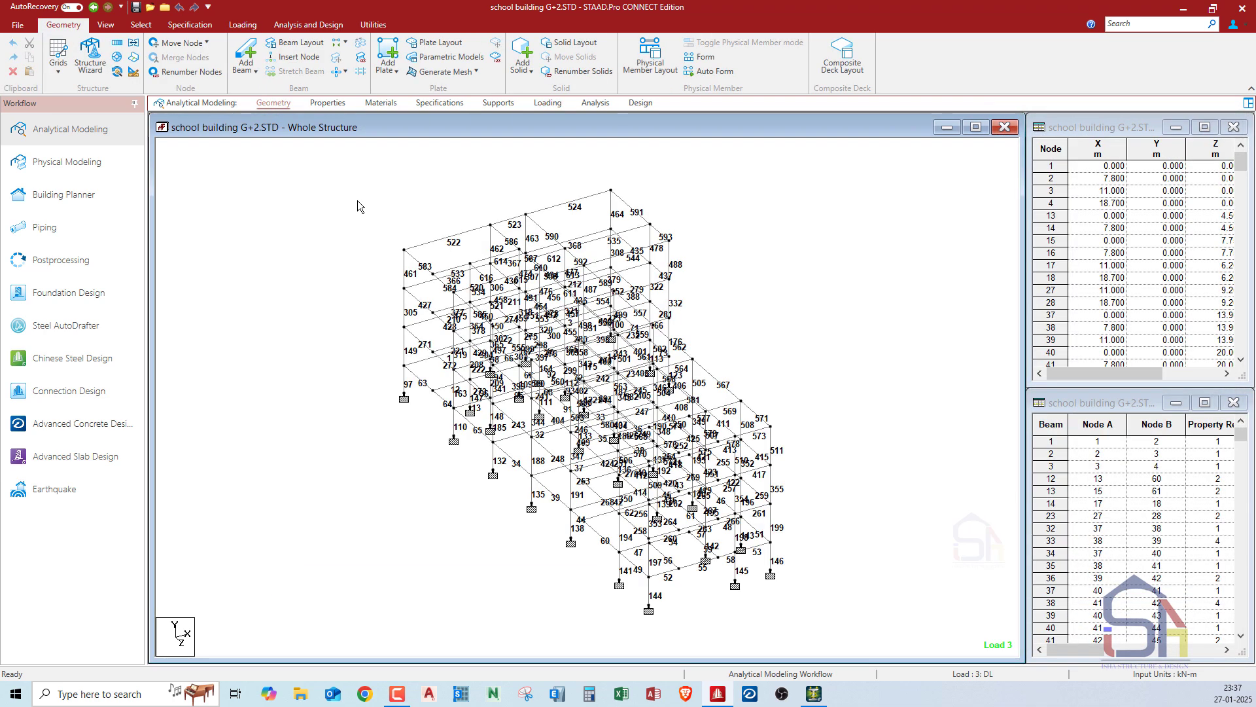